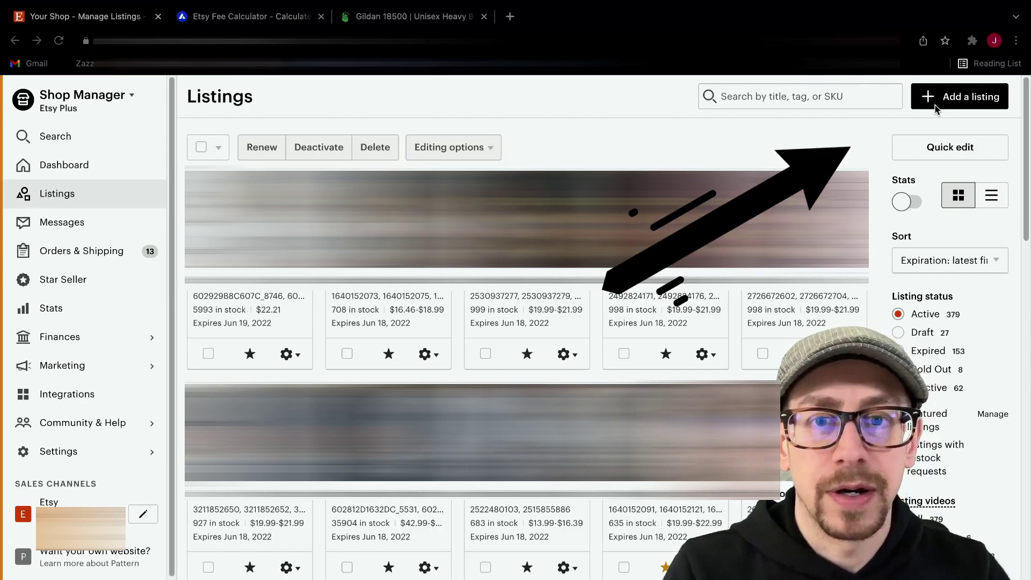
left_click(951, 101)
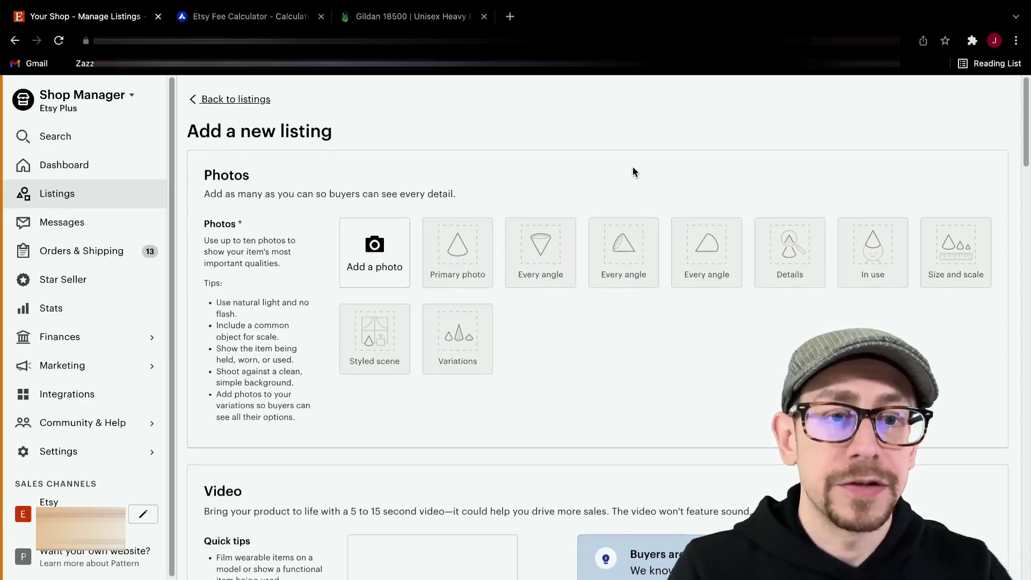
scroll(633, 172, "down", 1)
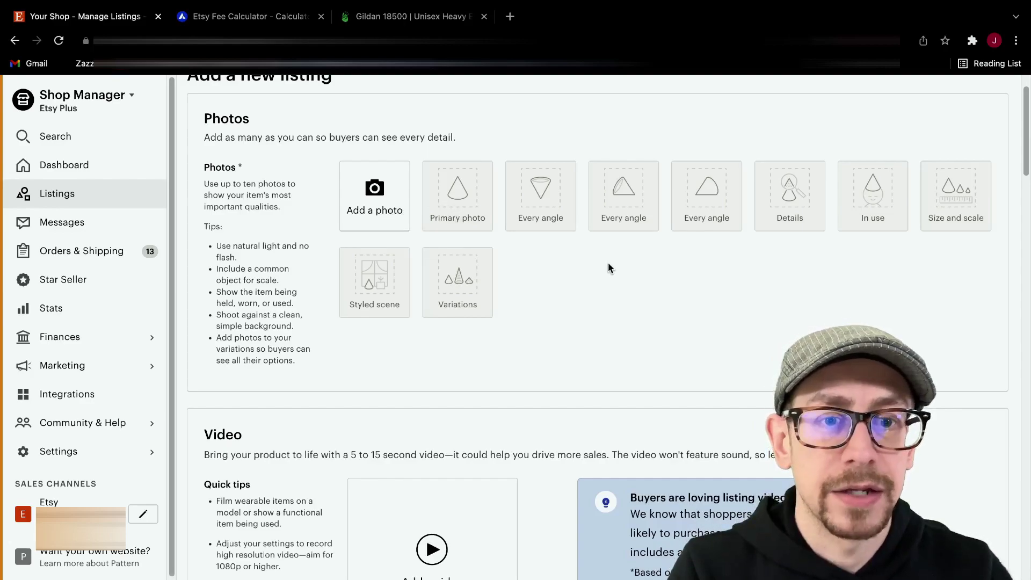
scroll(608, 267, "down", 5)
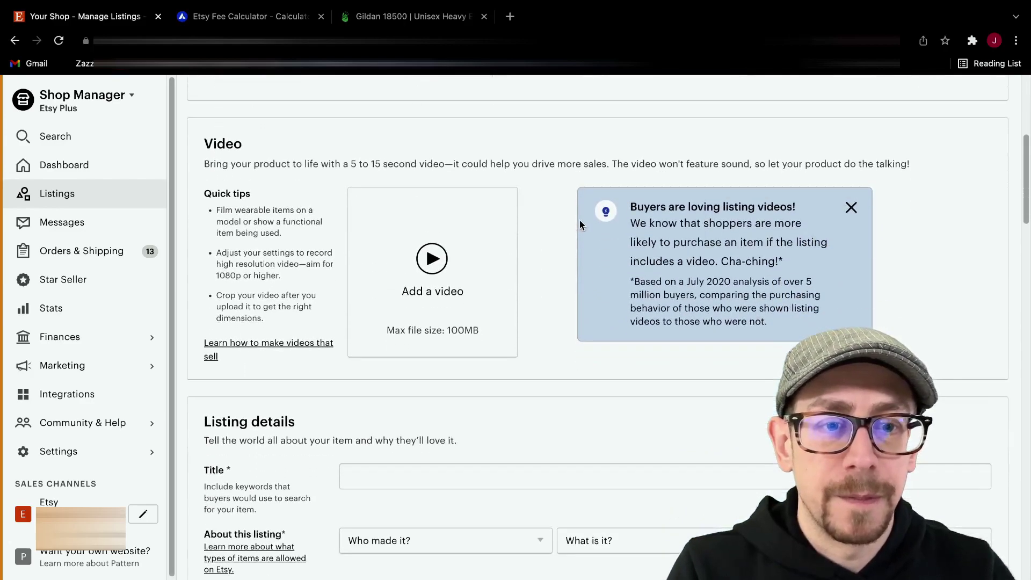
scroll(579, 220, "down", 4)
- Paste 'Sample T-Shirt | Sample Sweatshirt | Sample Hoodie' as the listing title
left_click(535, 229)
scroll(564, 204, "down", 1)
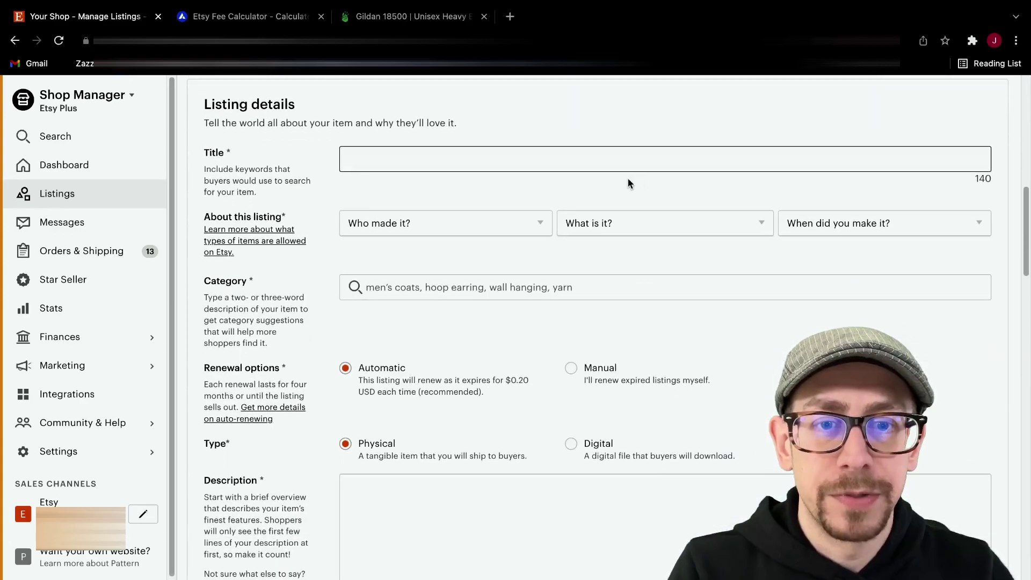
type("Sample T-Shirt | Sample Sweatshirt | Sample Hoodie")
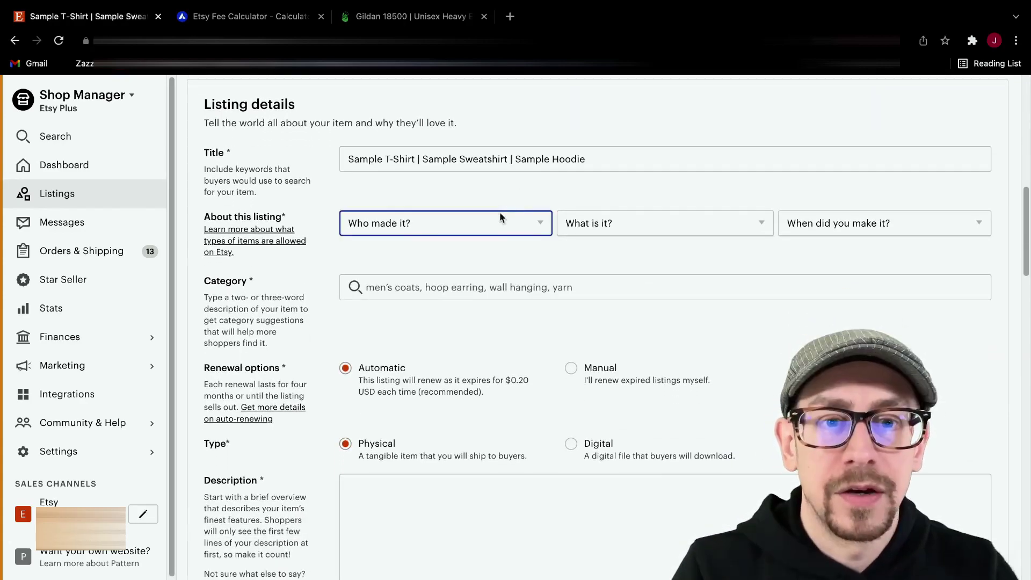
- Set the item details to Another company or person, A finished product, Made To Order
left_click(499, 220)
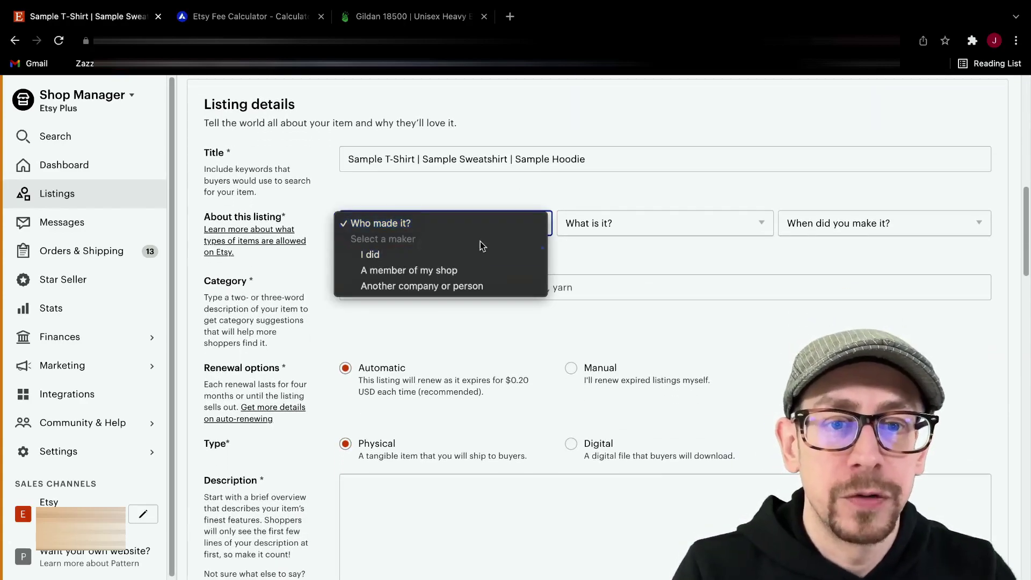
left_click(475, 286)
left_click(653, 224)
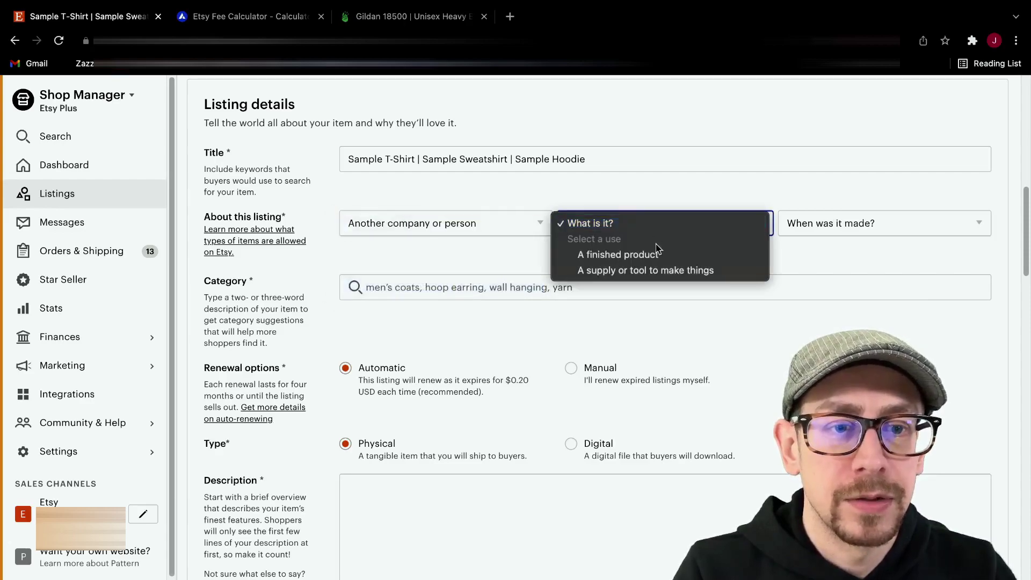
left_click(633, 254)
left_click(800, 223)
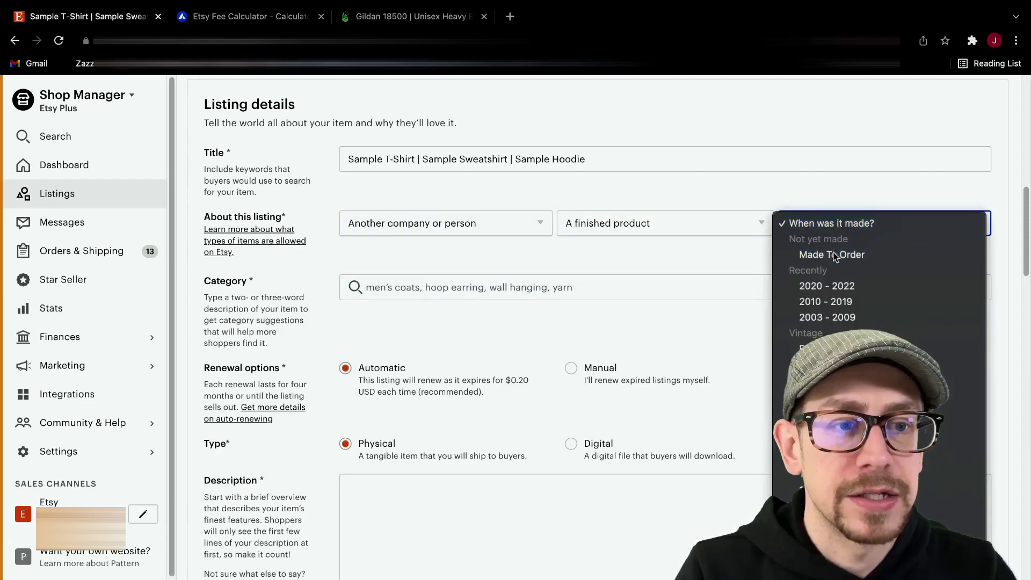
left_click(837, 251)
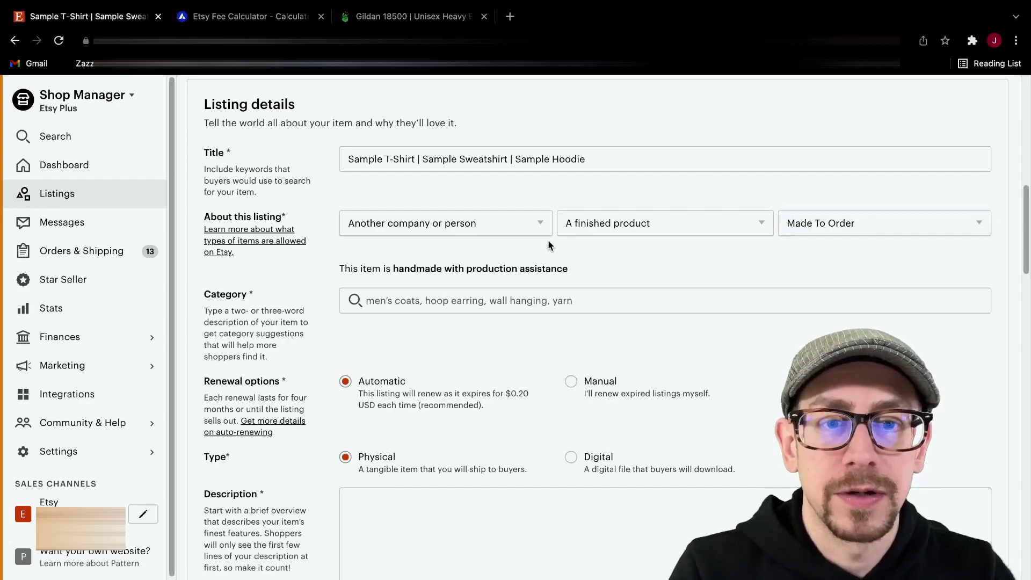
- Choose T-shirts as the listing category
scroll(529, 240, "down", 5)
scroll(520, 239, "up", 2)
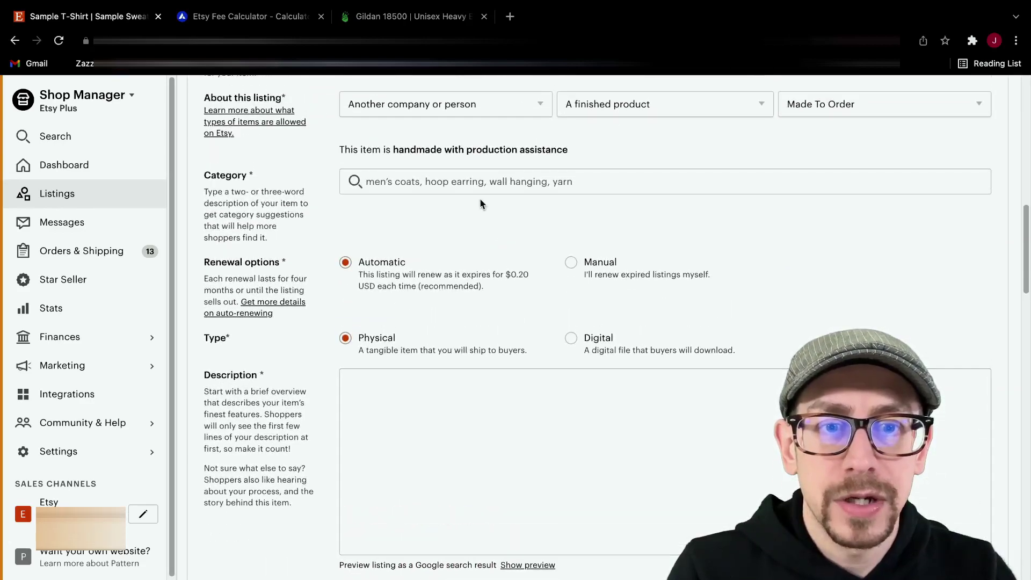
left_click(476, 181)
left_click(500, 232)
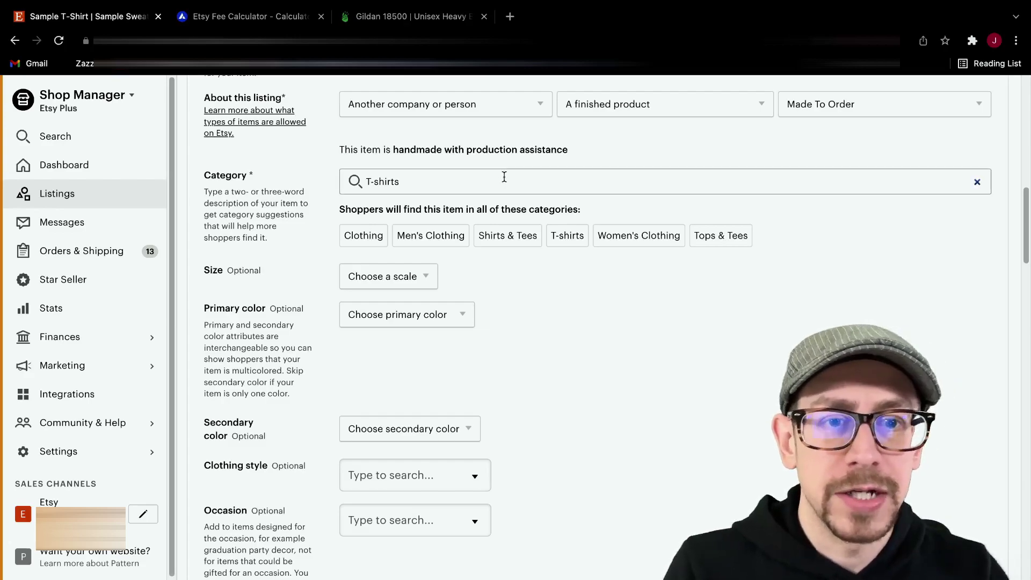
scroll(520, 294, "down", 2)
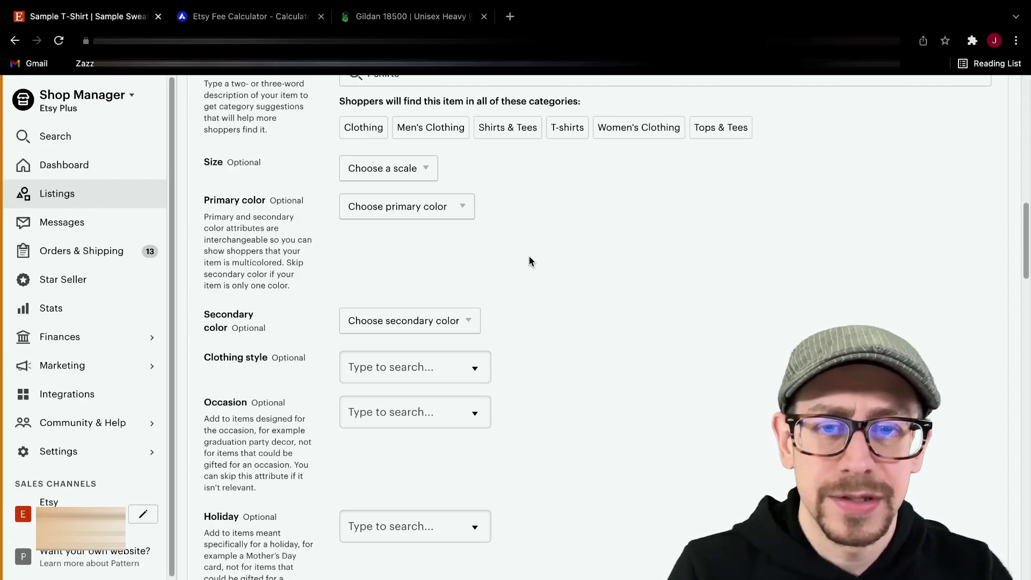
scroll(530, 259, "down", 4)
scroll(529, 256, "down", 4)
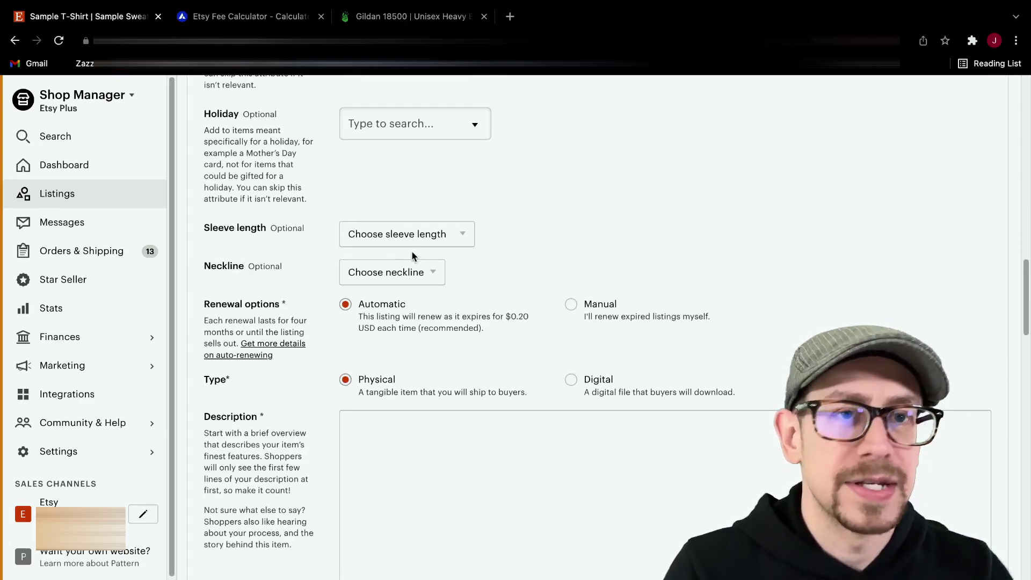
- Switch the listing's renewal option from Automatic to Manual and put the cursor in Description
scroll(414, 250, "down", 2)
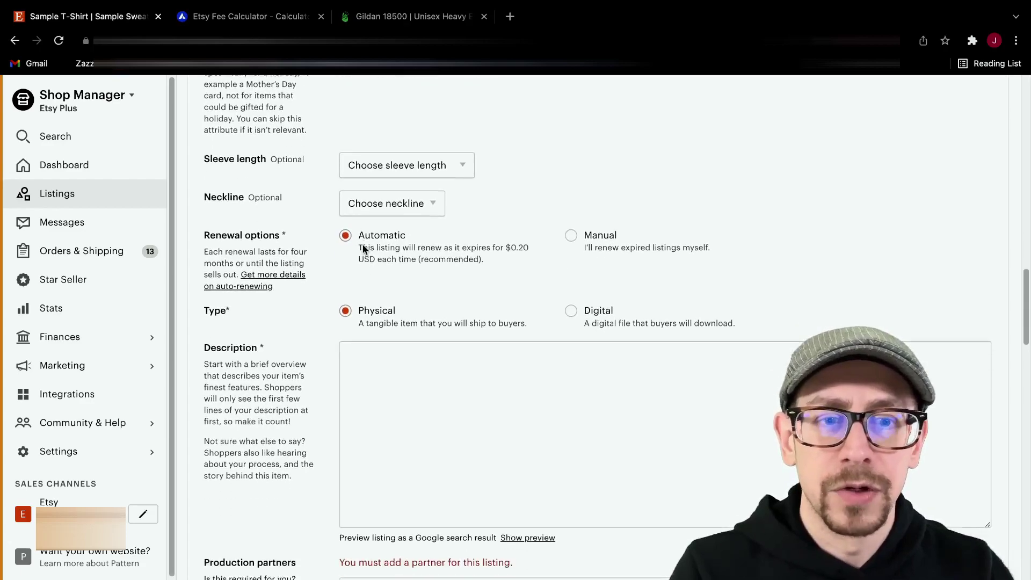
left_click(571, 221)
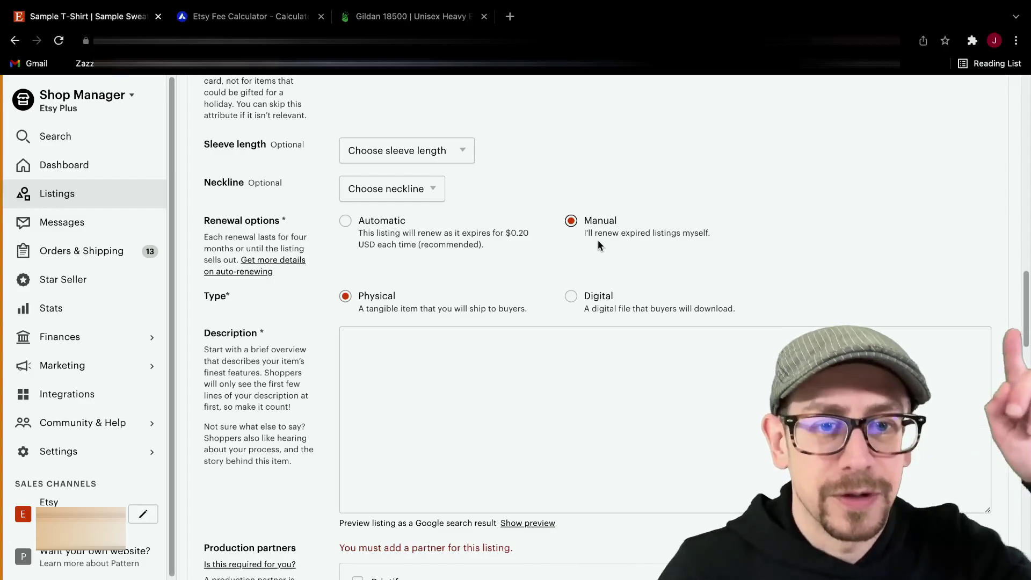
scroll(628, 332, "down", 1)
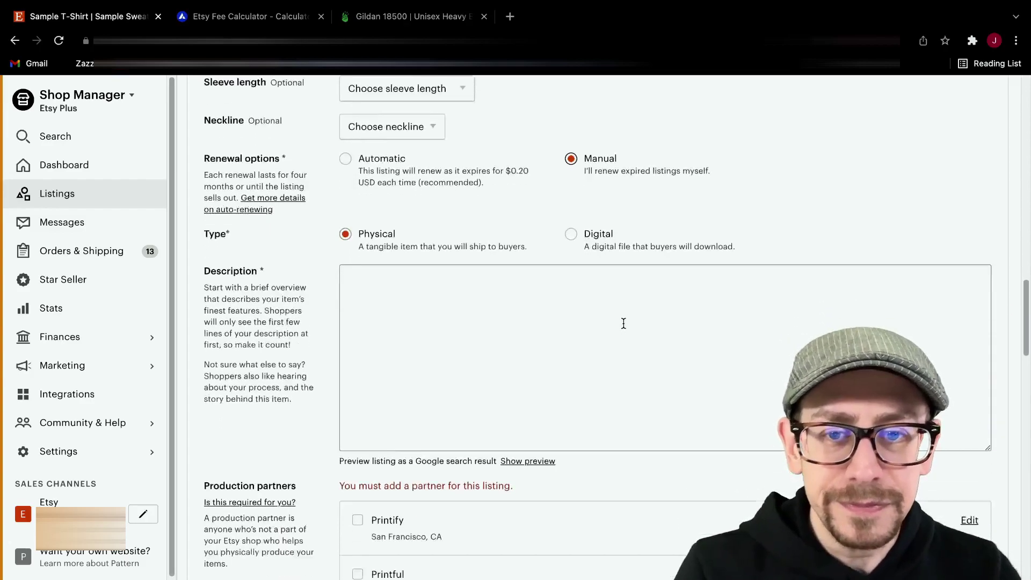
scroll(624, 323, "down", 1)
left_click(446, 257)
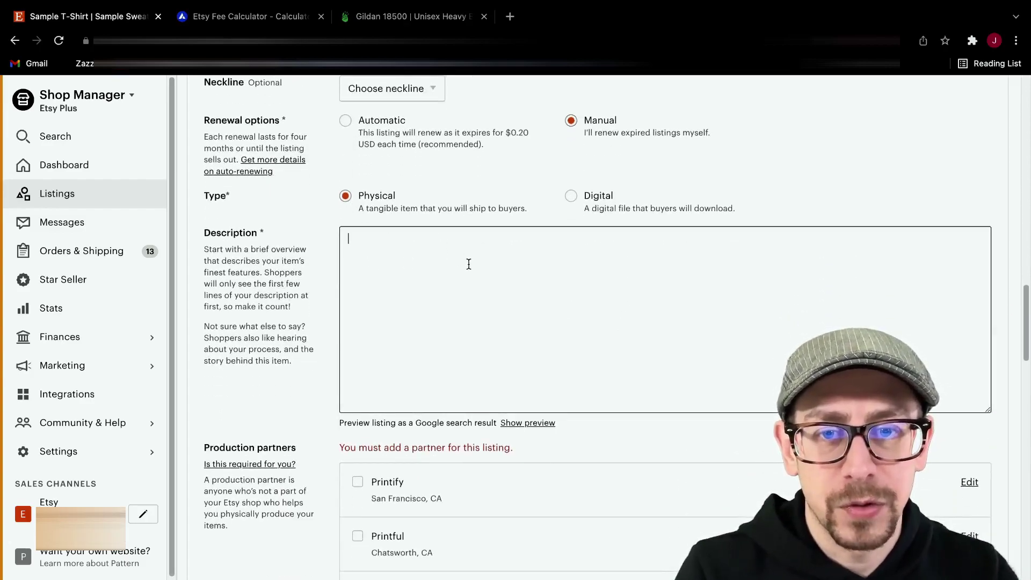
scroll(469, 264, "down", 2)
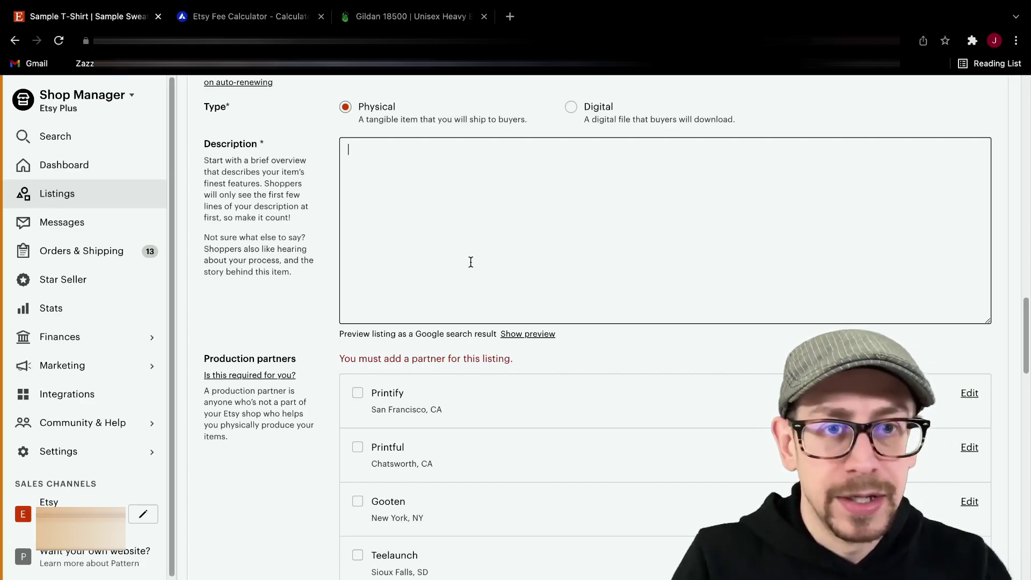
- Copy the Gildan 18500 hoodie's five feature bullets from Printify, then return to the Etsy listing
left_click(411, 19)
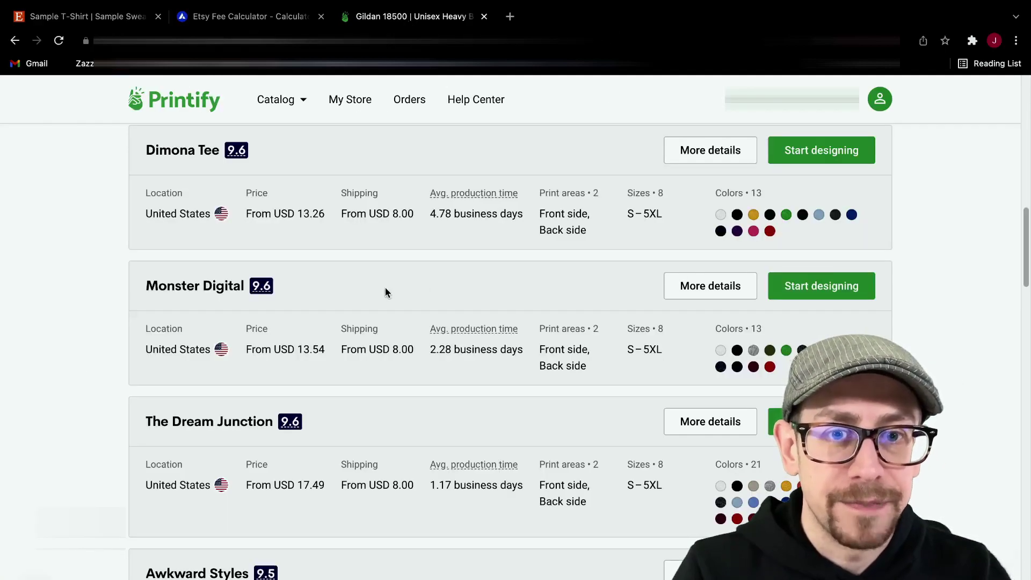
scroll(286, 240, "up", 4)
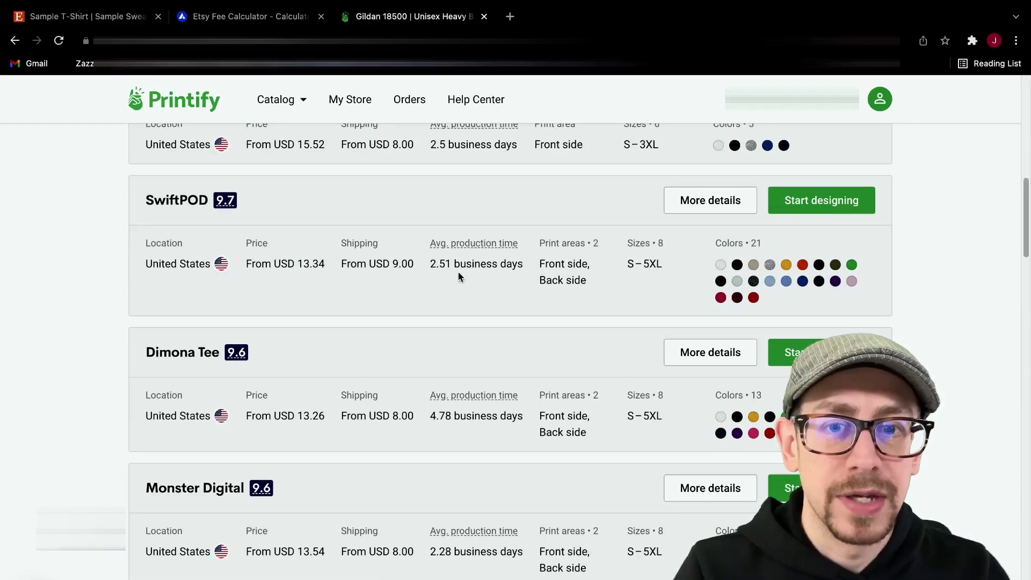
scroll(488, 302, "up", 5)
scroll(489, 301, "up", 5)
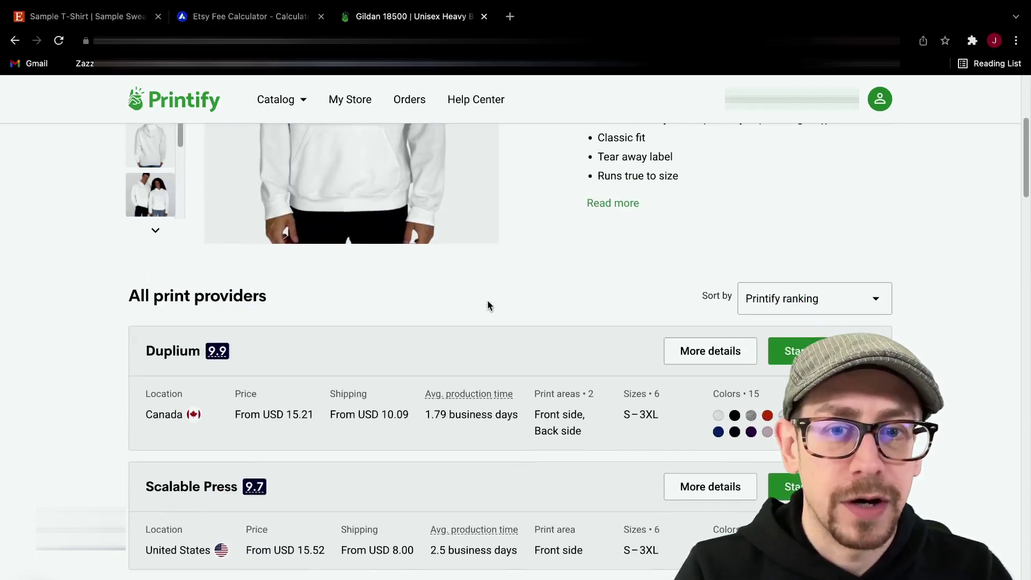
scroll(623, 218, "up", 2)
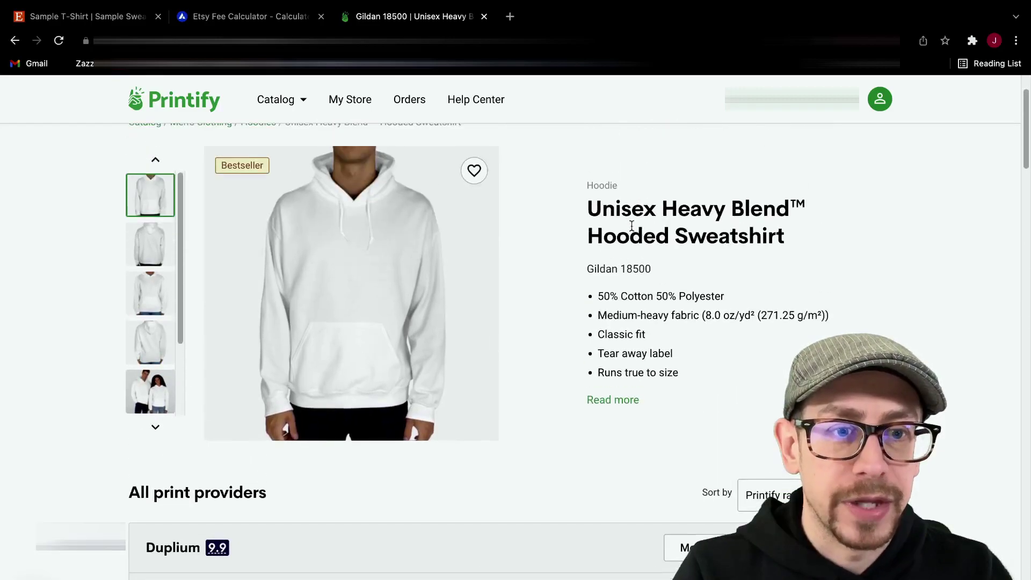
scroll(665, 285, "down", 2)
left_click_drag(688, 291, 595, 216)
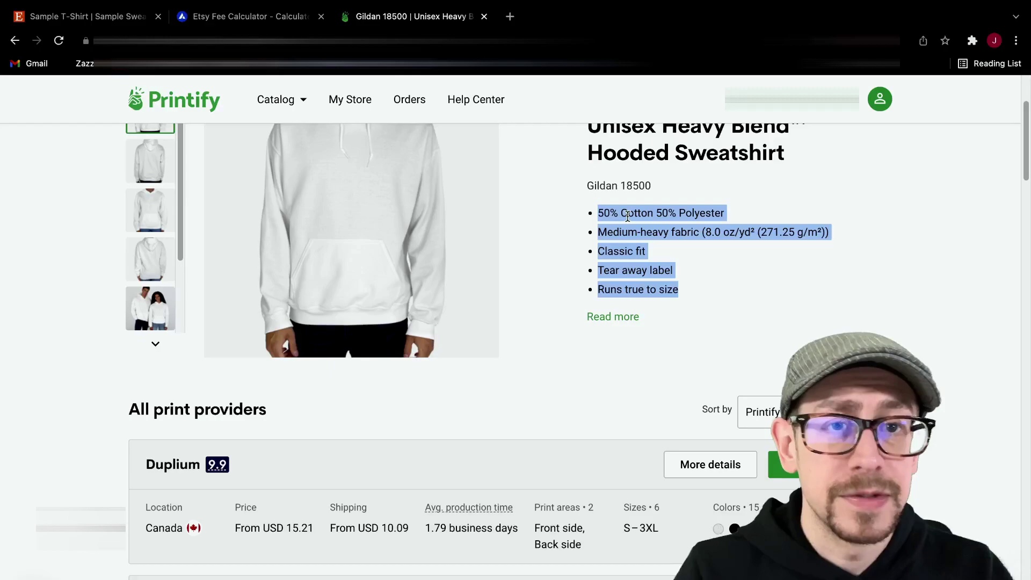
right_click(627, 216)
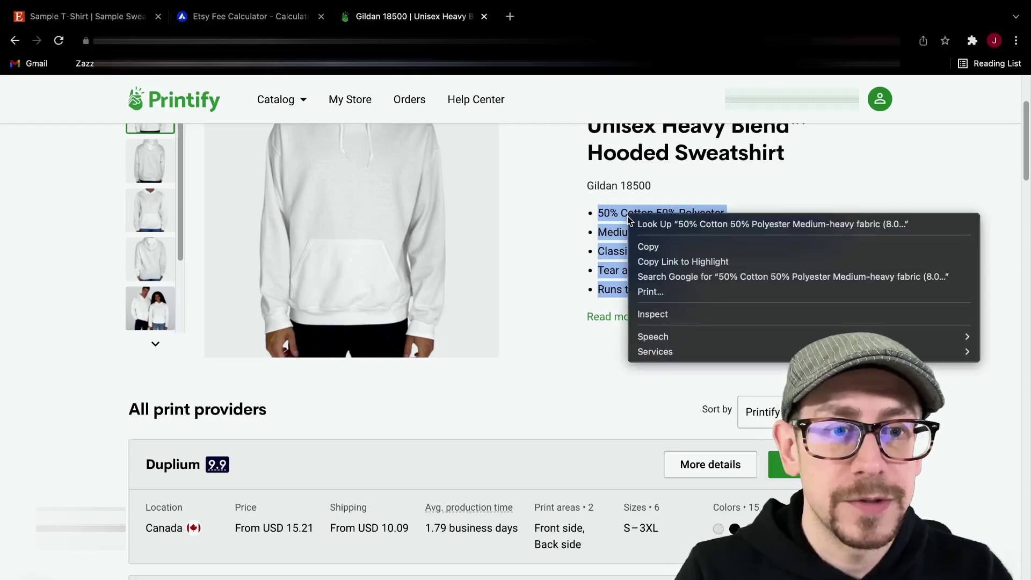
left_click(661, 244)
scroll(639, 247, "up", 1)
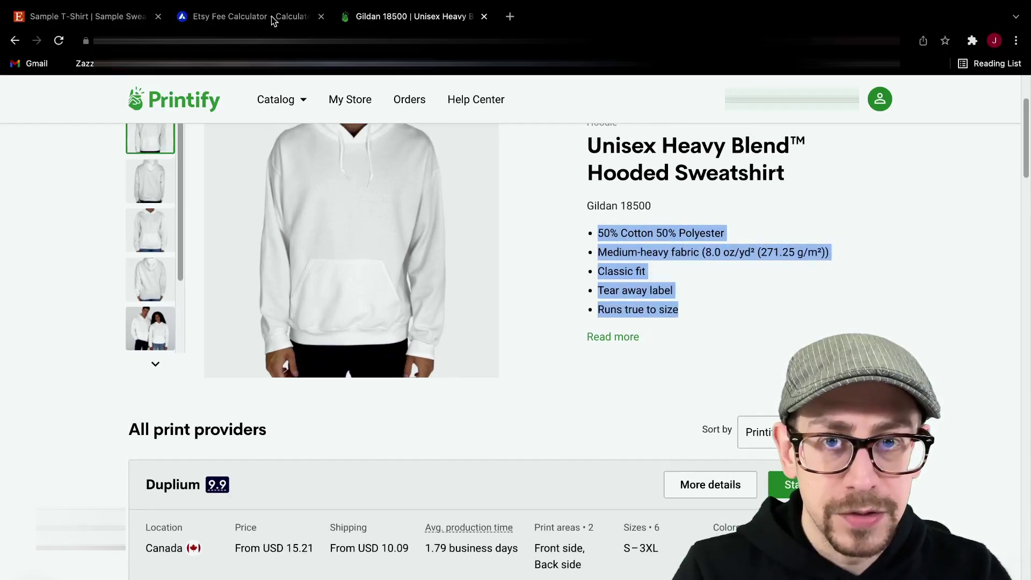
left_click(85, 16)
- Write 'Hoodie:' in the description and paste the copied hoodie specs beneath it
left_click(513, 236)
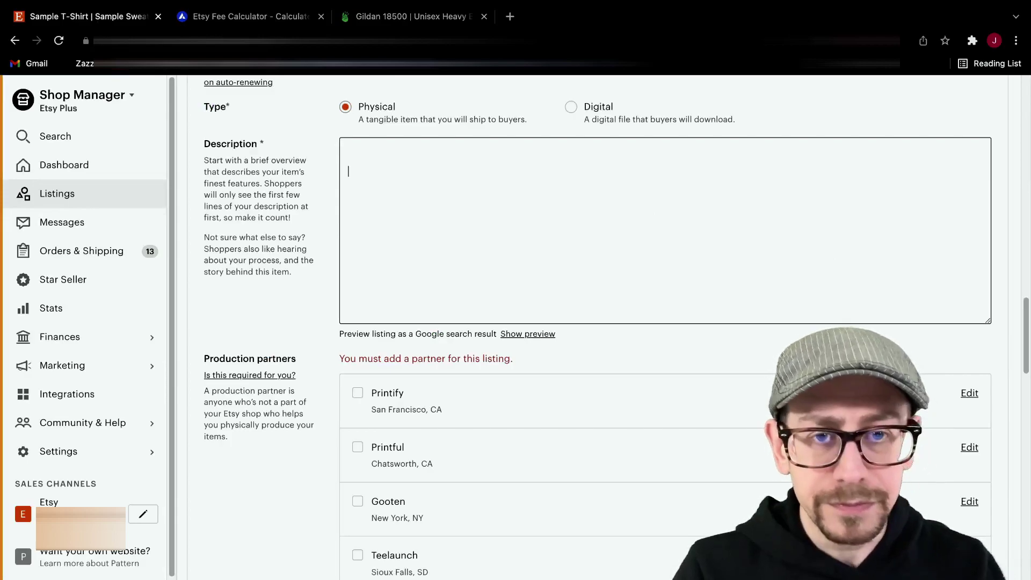
type("hoo")
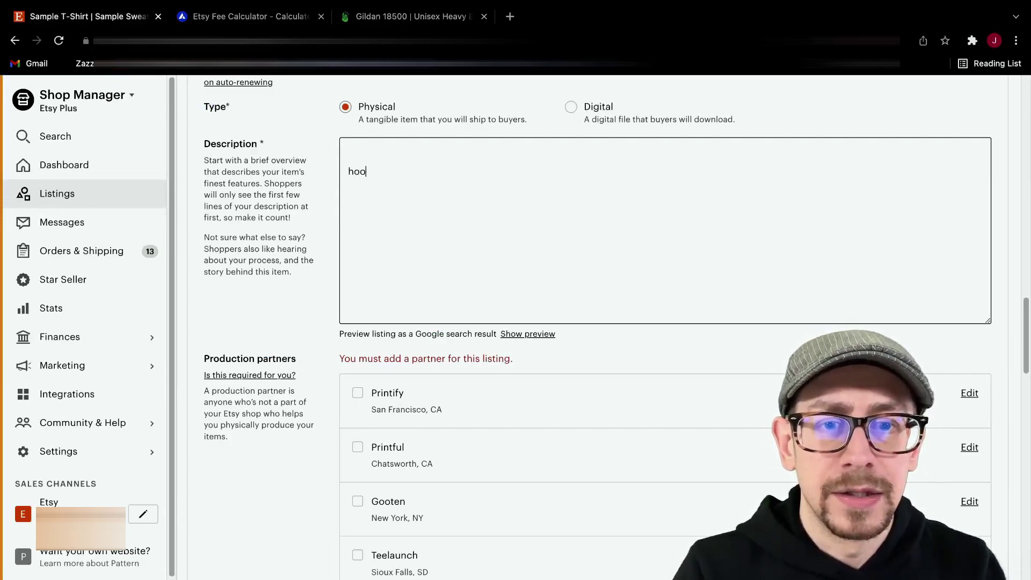
key("BackSpace")
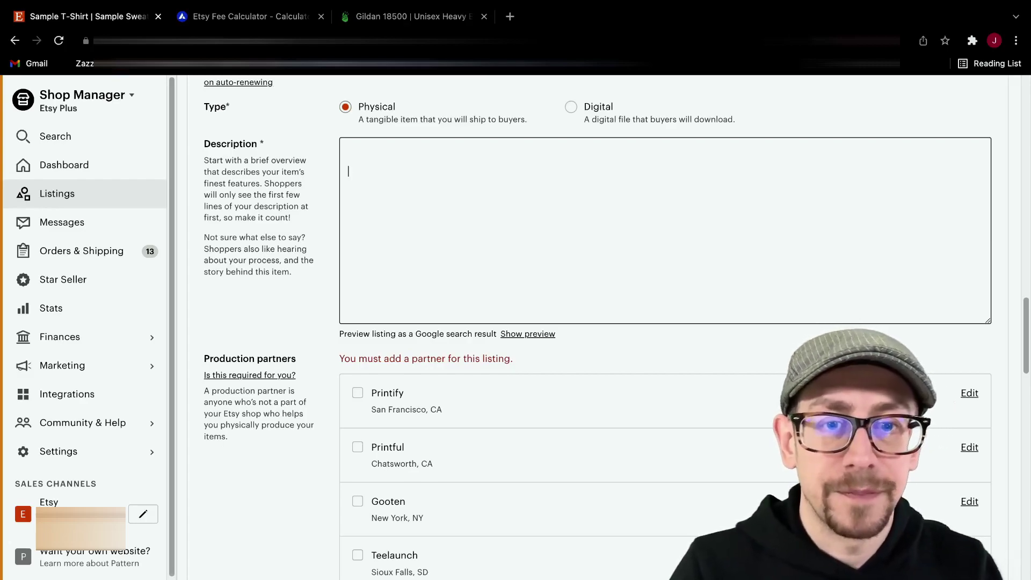
type("Hoodie")
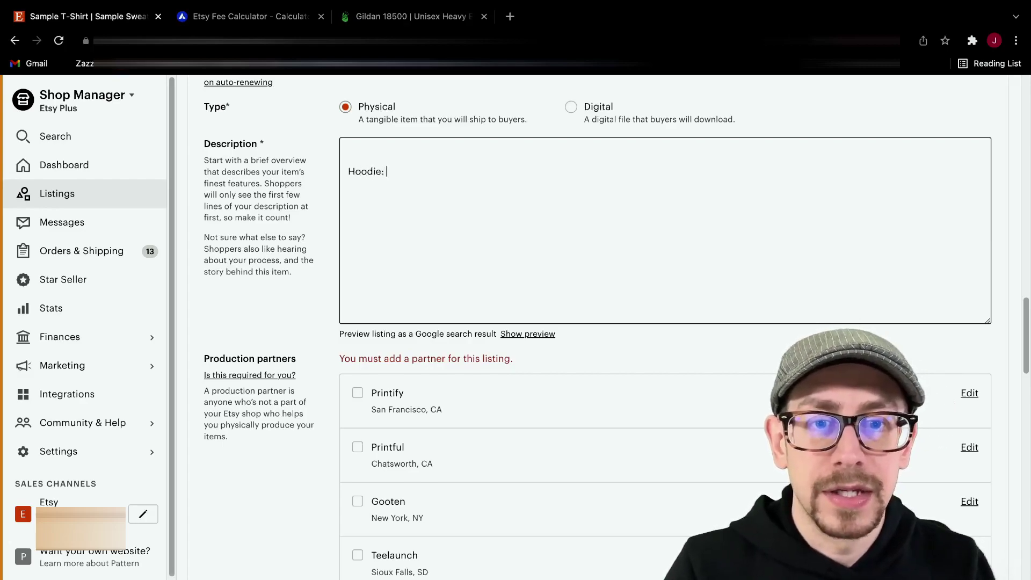
type(":")
key("super+v")
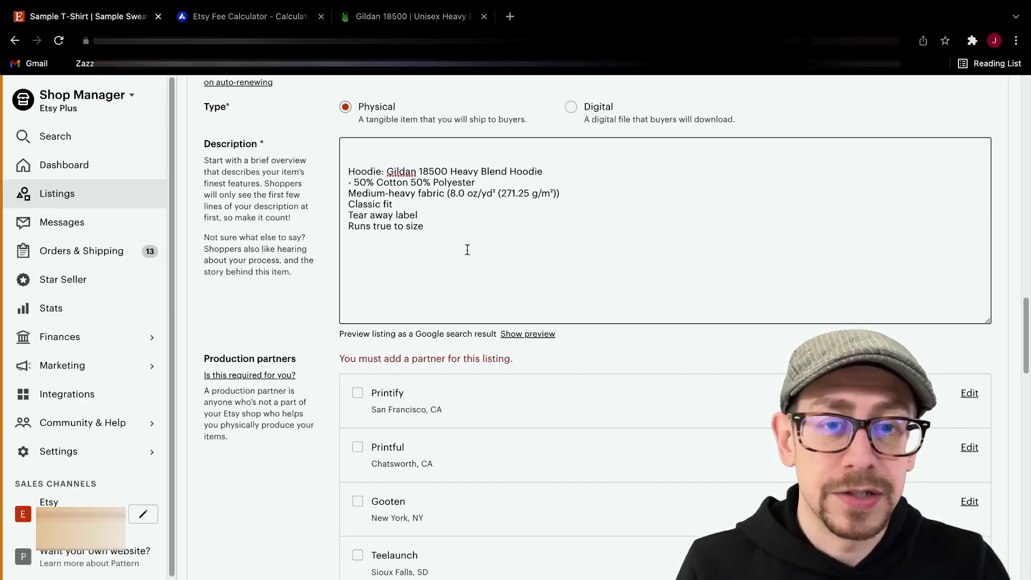
key("Return")
key("Return")
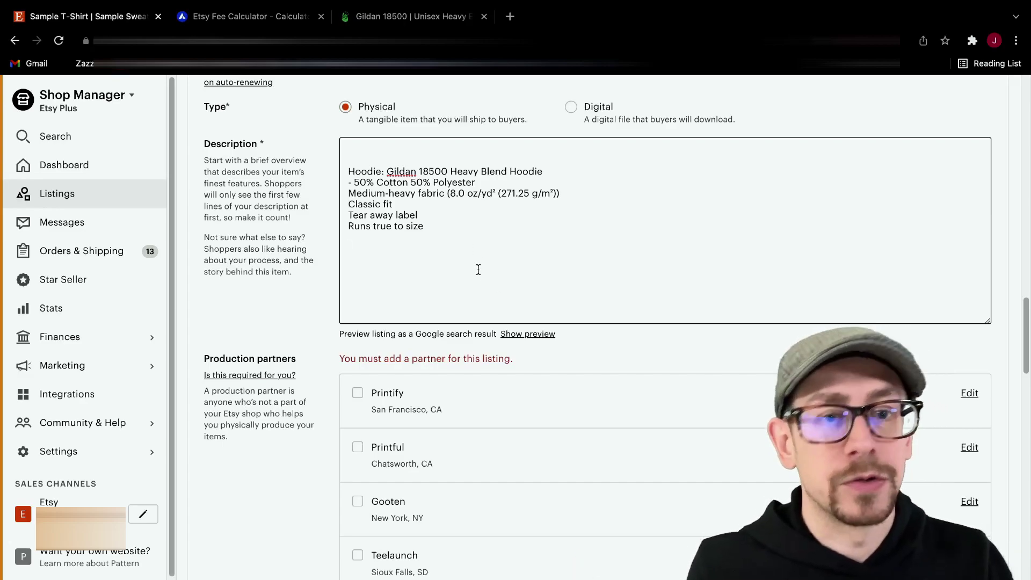
left_click(432, 141)
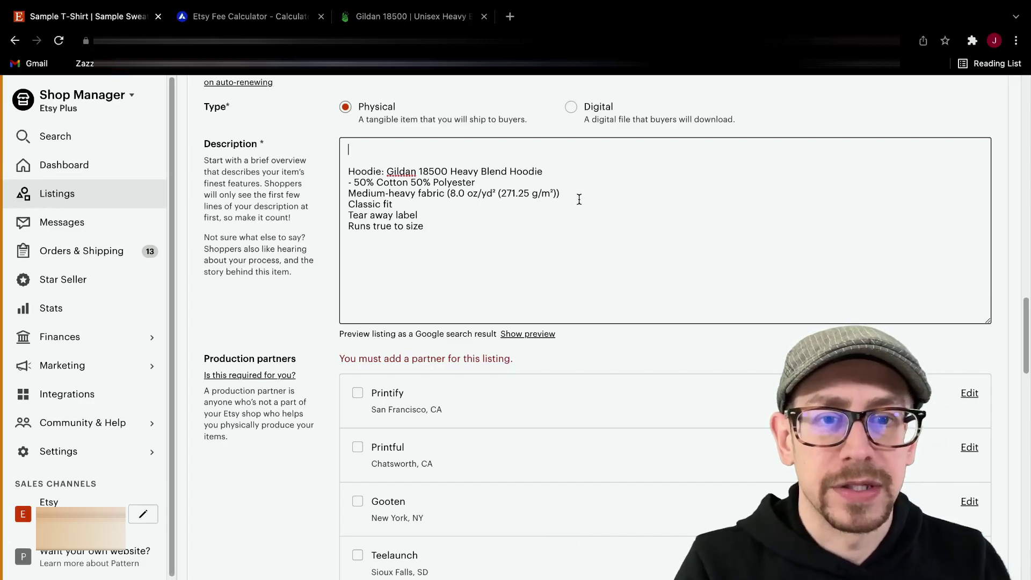
left_click(477, 239)
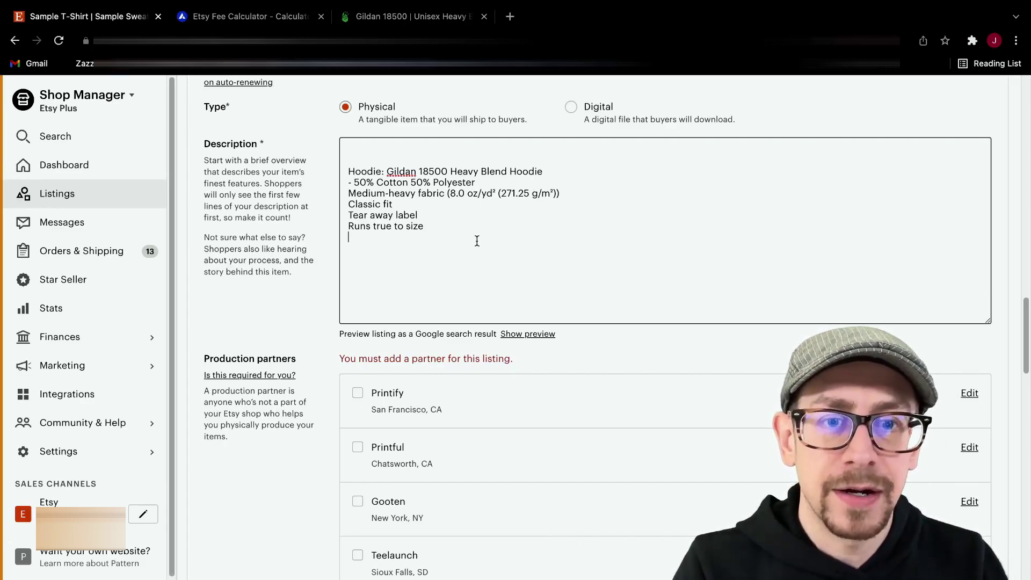
- Tick Printify as the production partner and leave the shop section as None
scroll(468, 252, "down", 4)
left_click(361, 218)
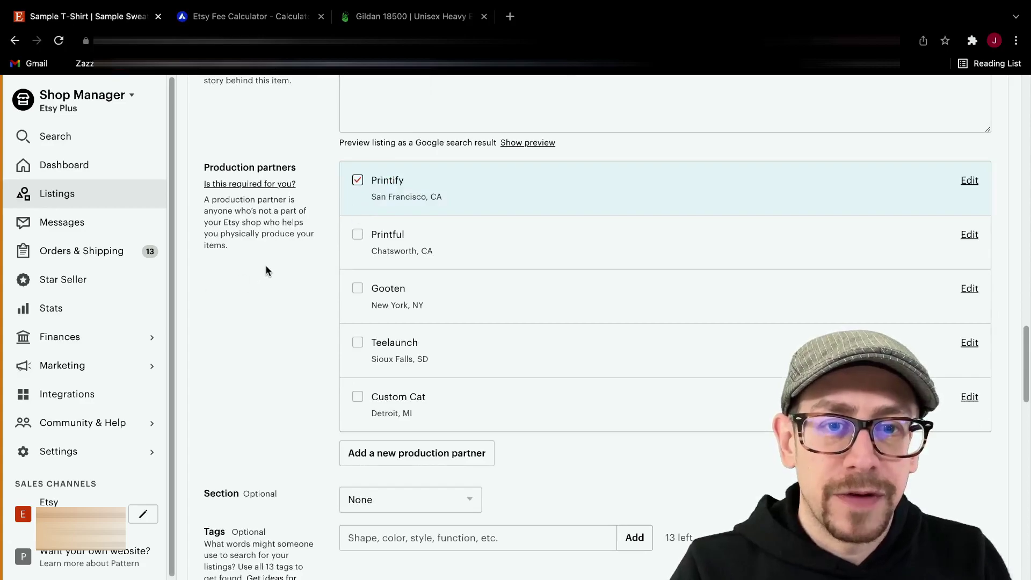
scroll(266, 270, "down", 4)
scroll(266, 270, "down", 2)
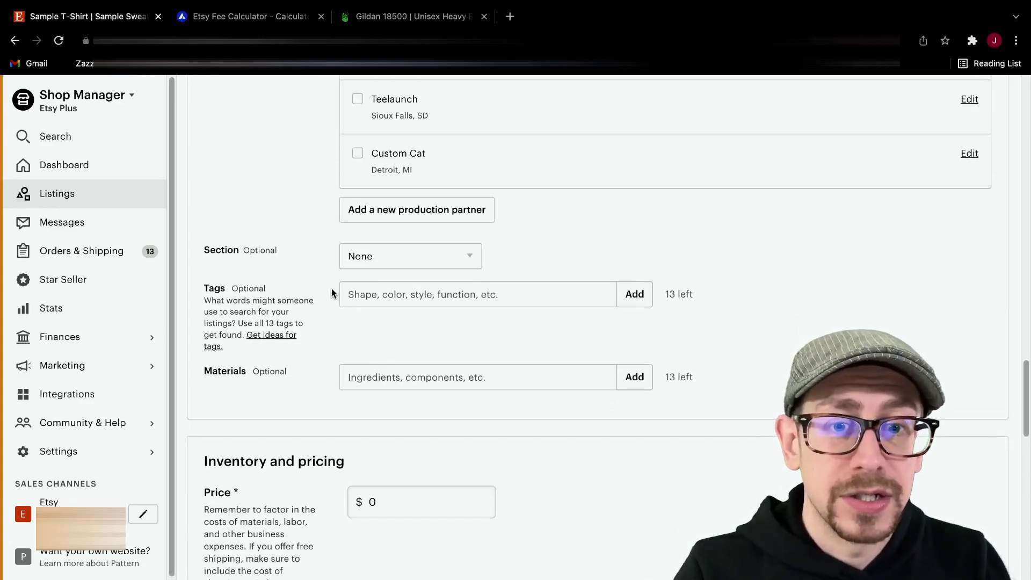
scroll(343, 280, "down", 1)
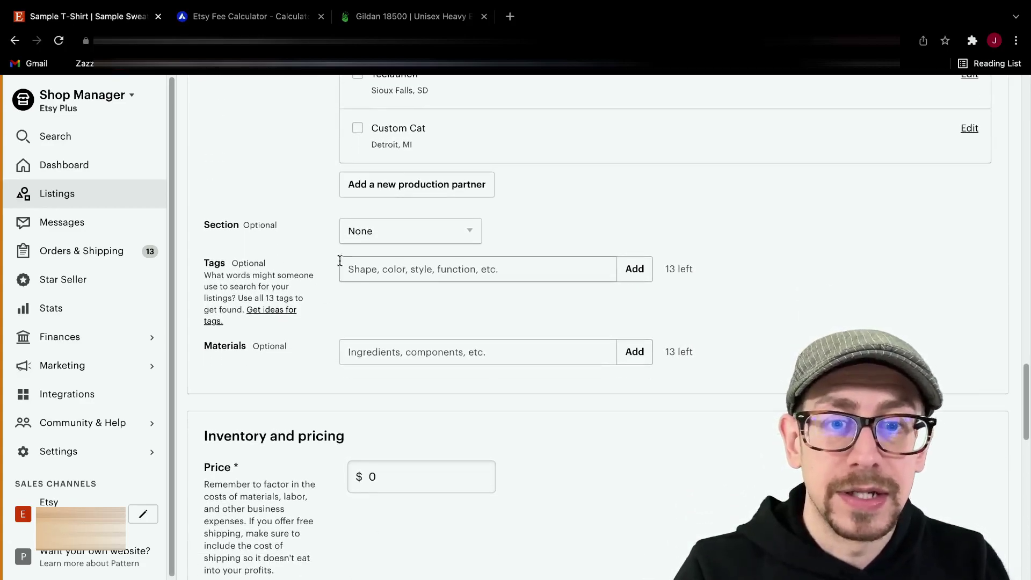
left_click(450, 237)
left_click(577, 224)
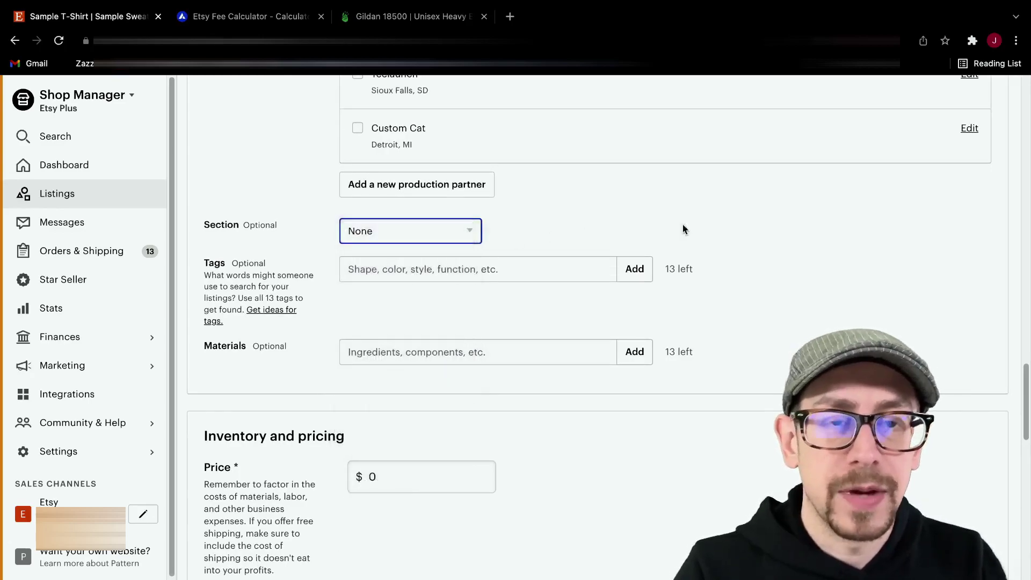
- Set the listing quantity to 999
scroll(770, 269, "down", 3)
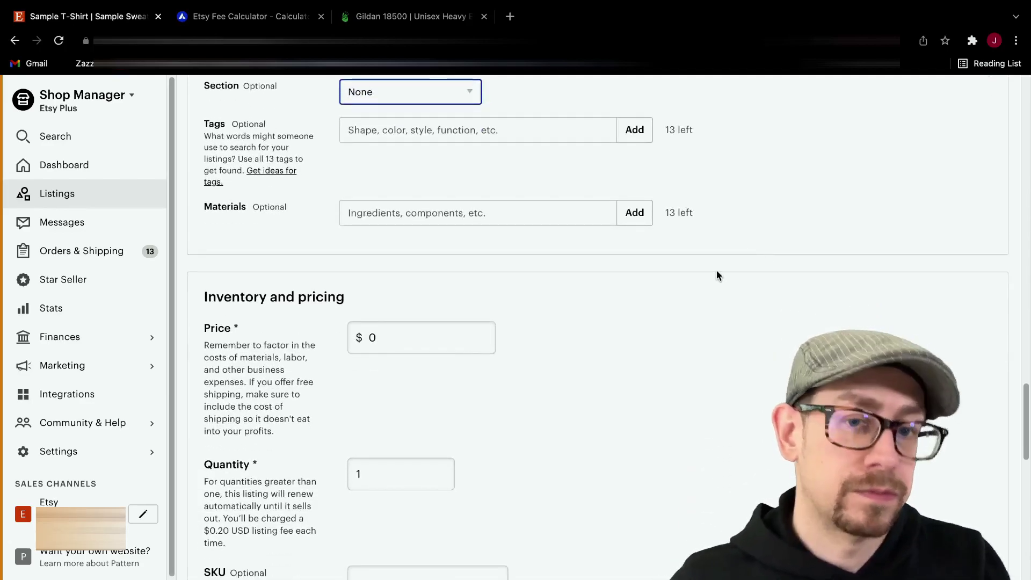
scroll(703, 259, "down", 4)
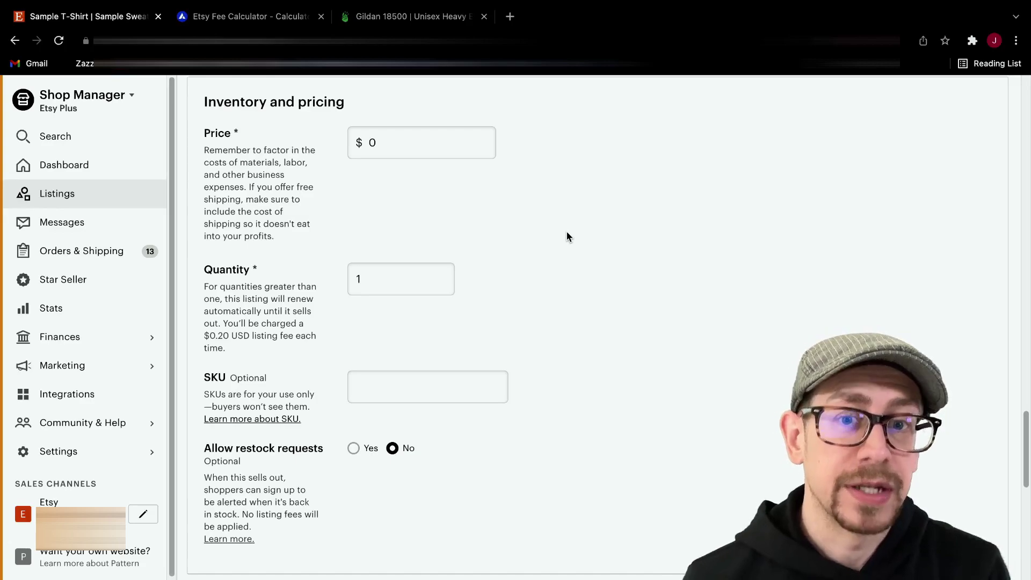
left_click(407, 279)
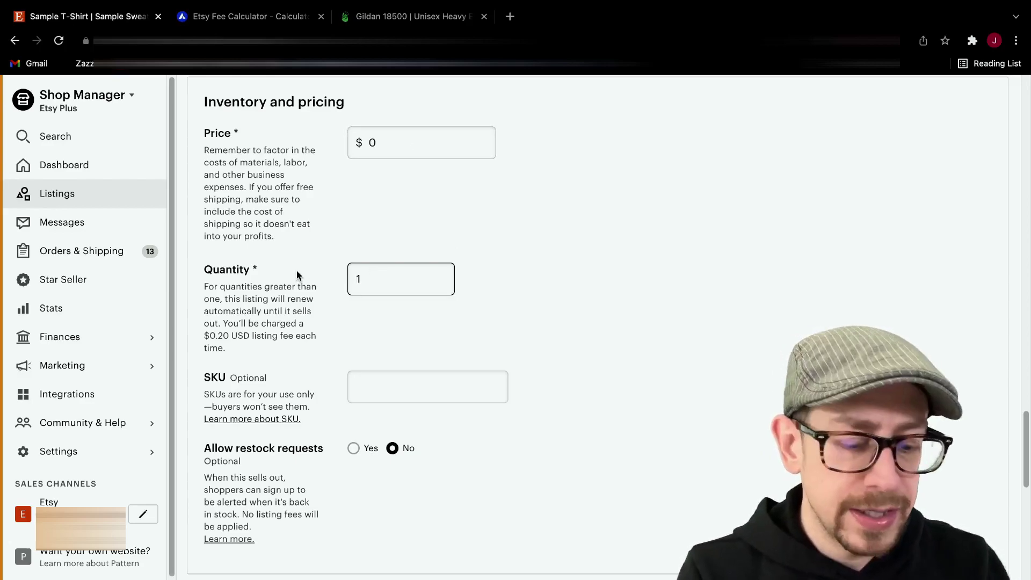
key("ctrl+a")
type("9991")
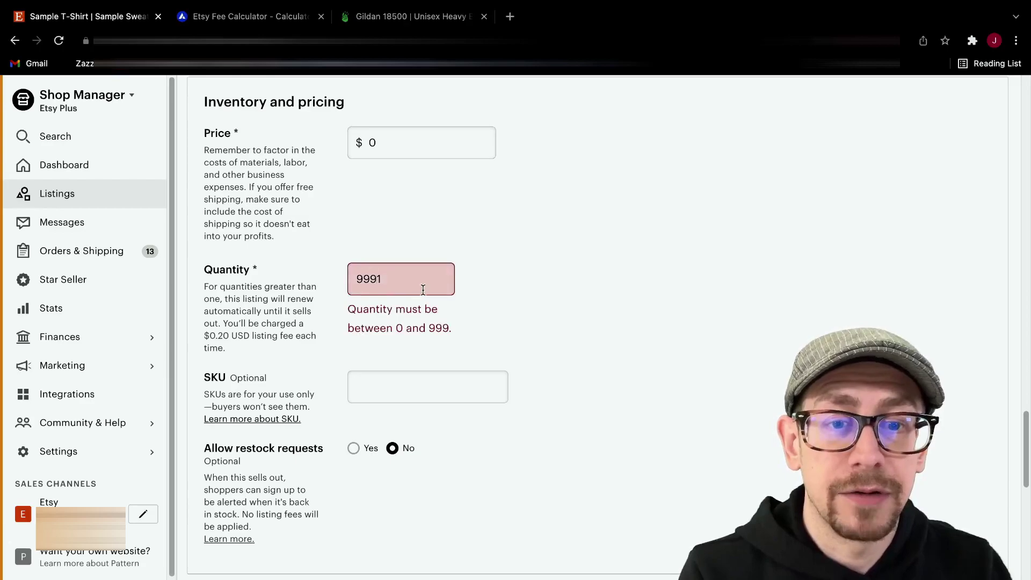
key("BackSpace")
left_click(638, 248)
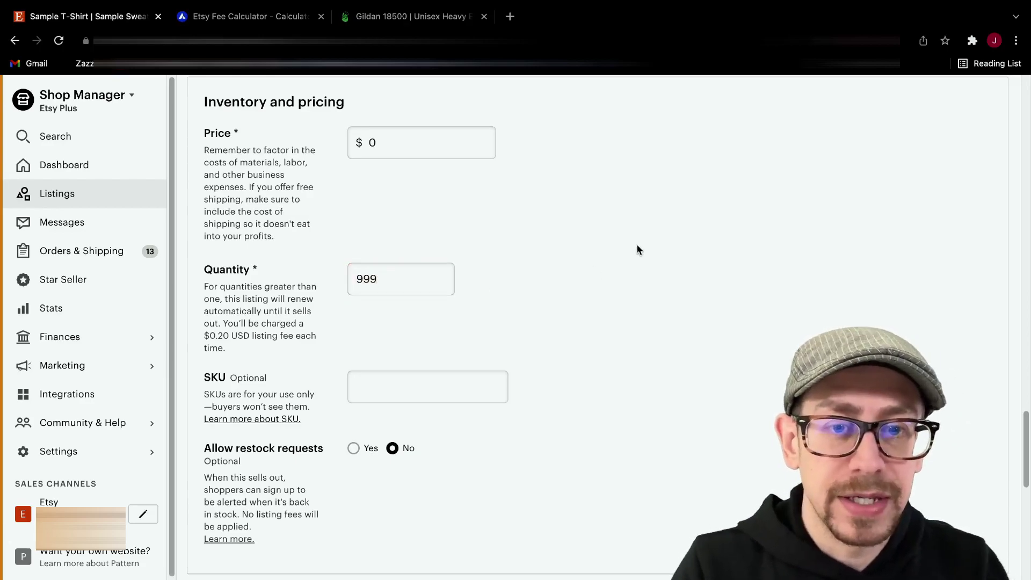
- Open Add variations and add Primary color as the first variation type
scroll(638, 250, "down", 2)
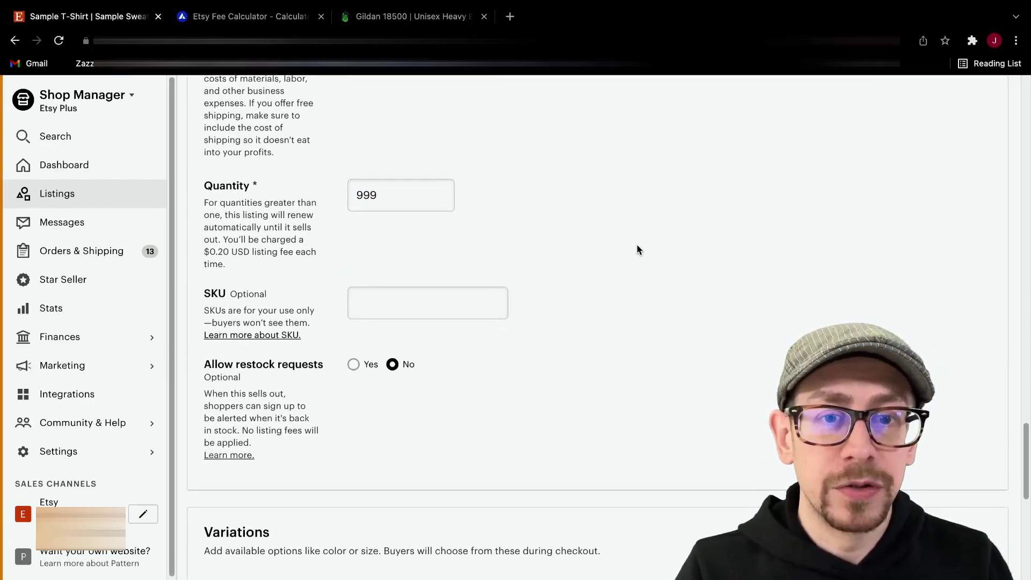
scroll(620, 263, "down", 2)
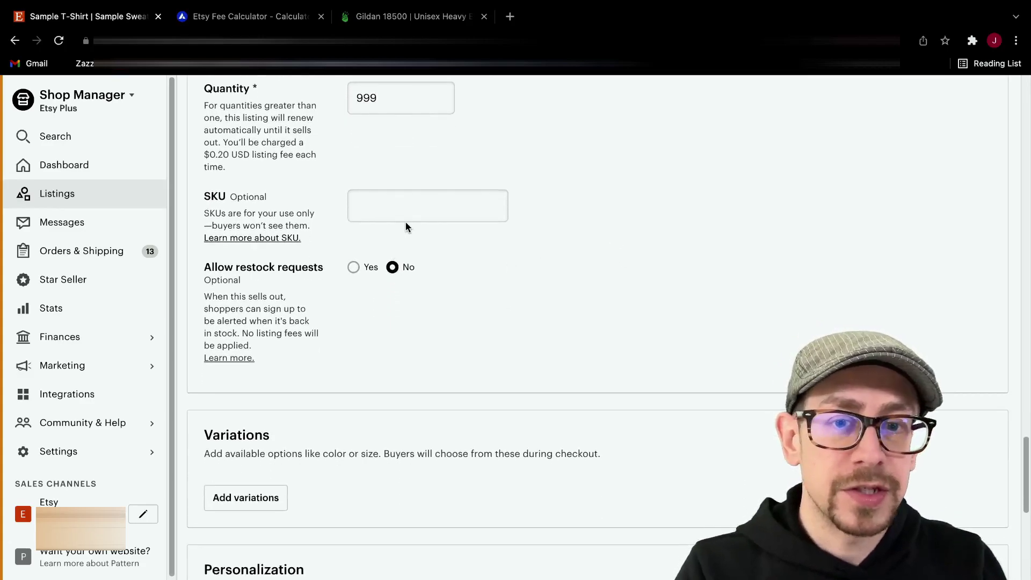
scroll(534, 283, "down", 4)
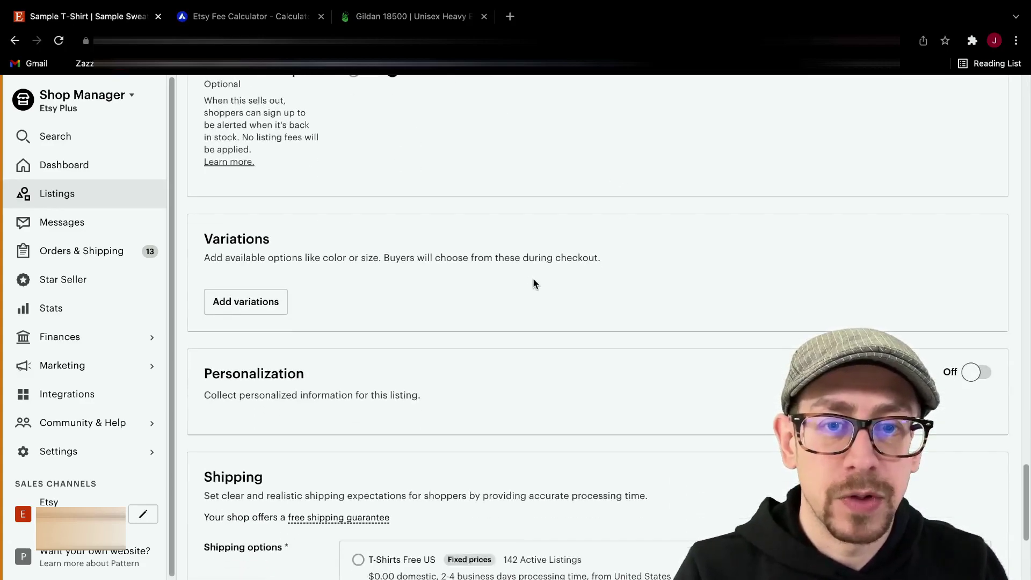
scroll(253, 268, "down", 1)
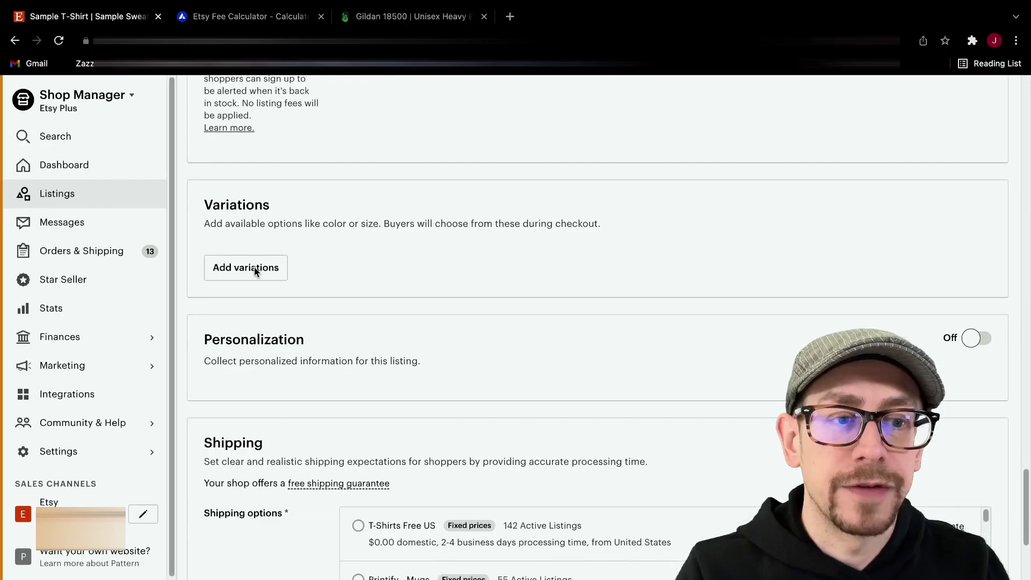
left_click(251, 262)
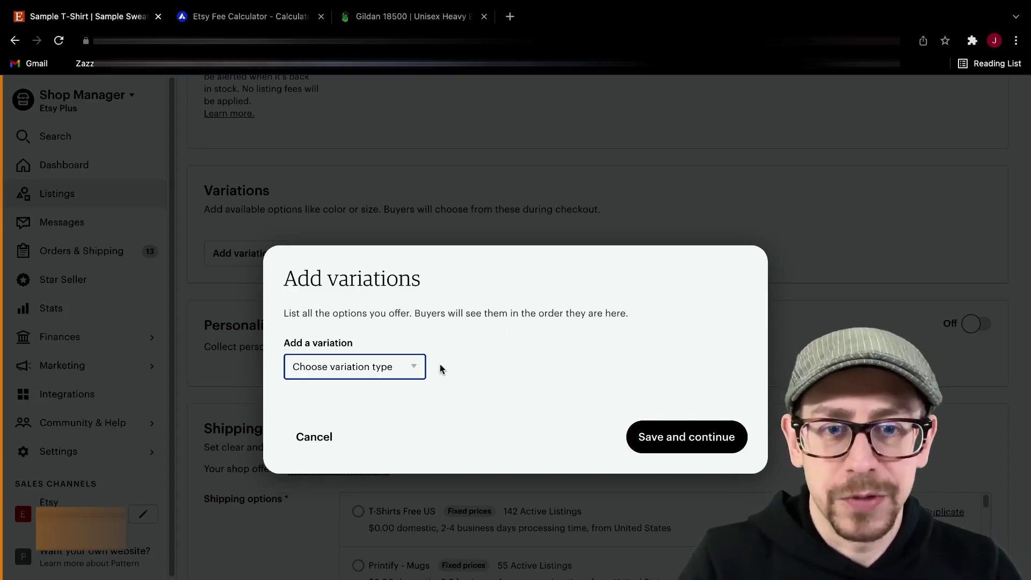
left_click(414, 367)
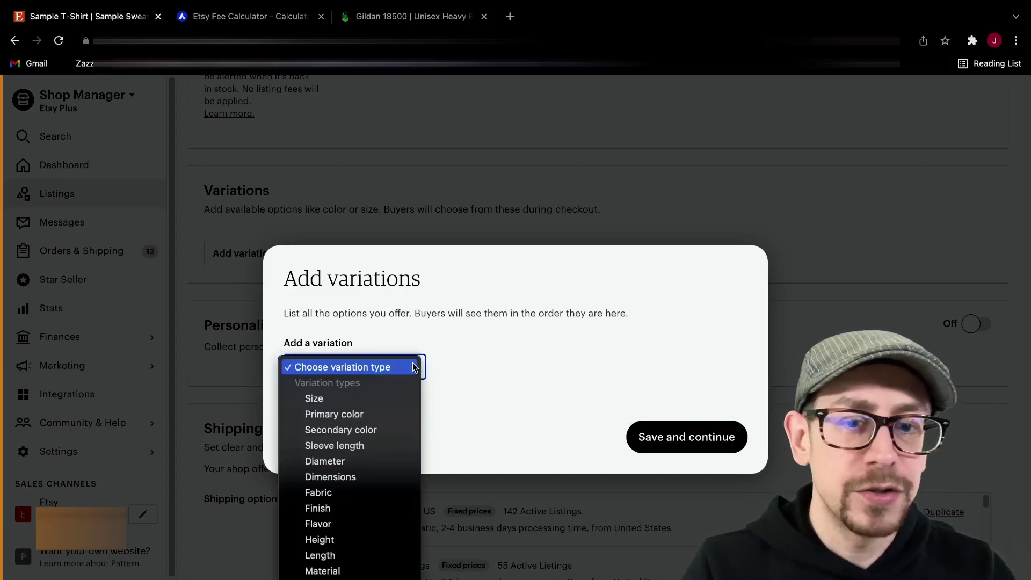
left_click(399, 415)
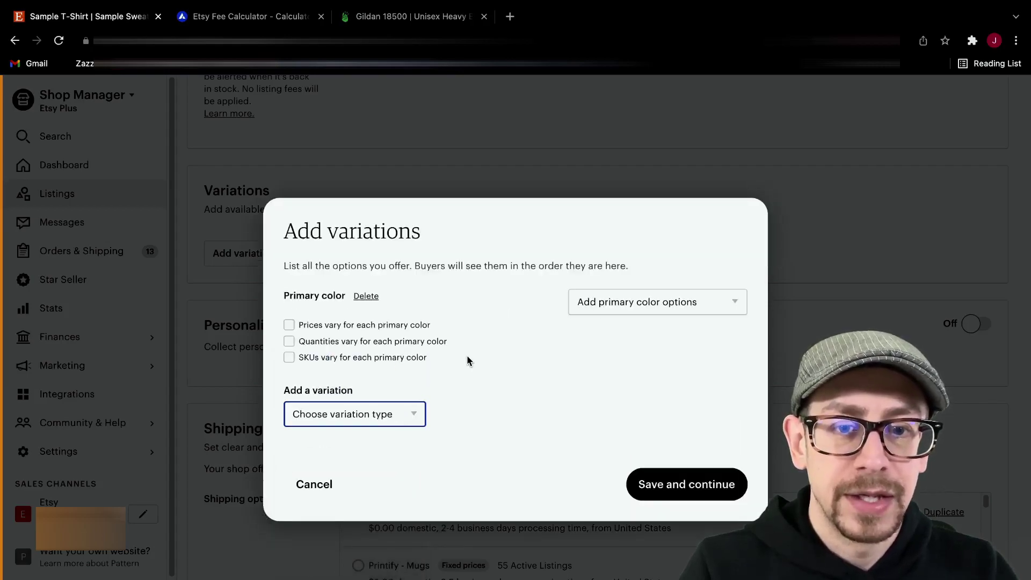
left_click(423, 416)
scroll(405, 520, "down", 2)
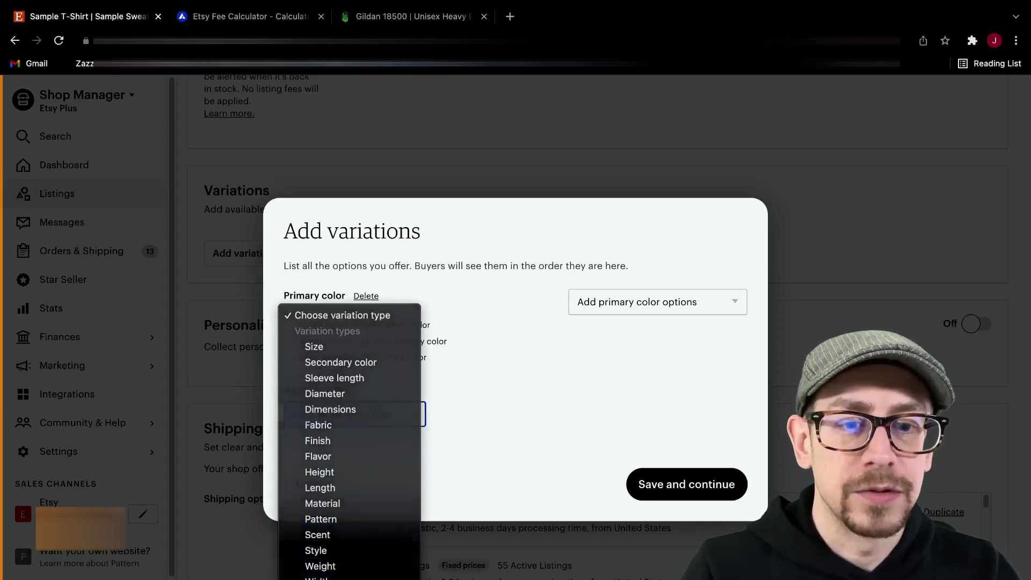
- Create a custom 'Item & Size' variation with prices and SKUs varying per item & size
left_click(416, 414)
left_click(416, 413)
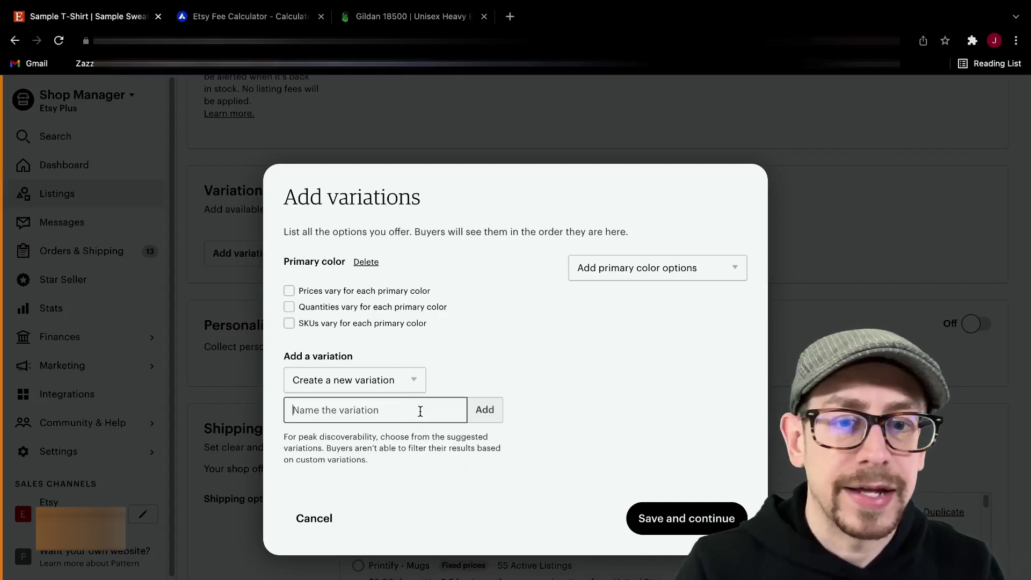
type("Item & Size")
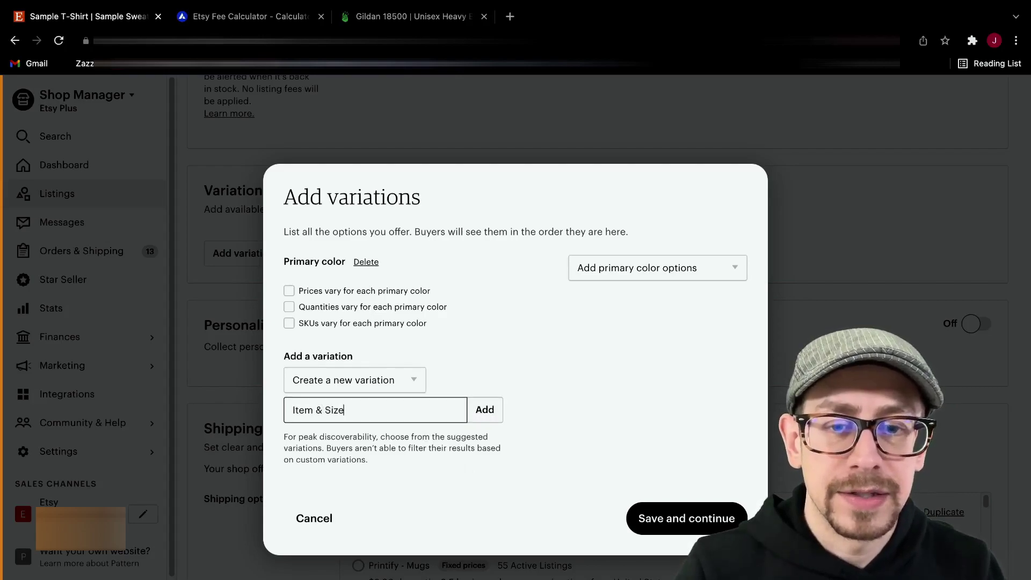
left_click(497, 407)
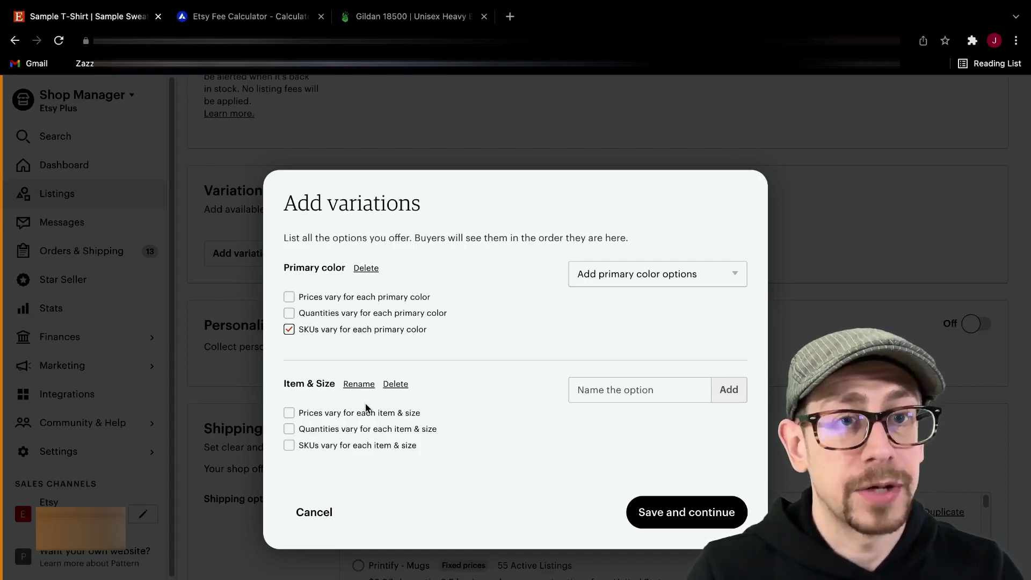
left_click(294, 413)
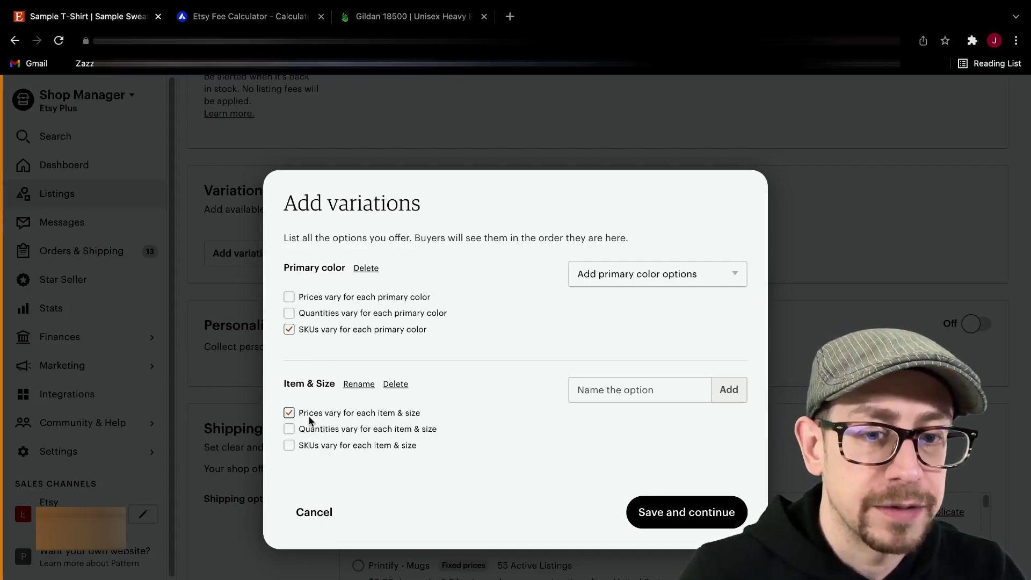
left_click(294, 445)
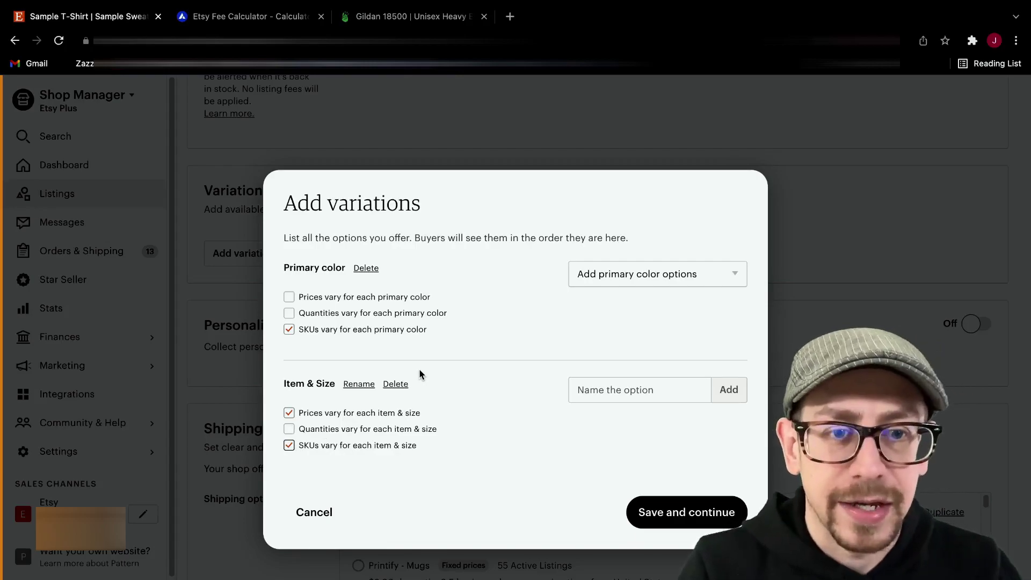
- Add Black, White, Heather Grey and Navy as primary color options
left_click(653, 276)
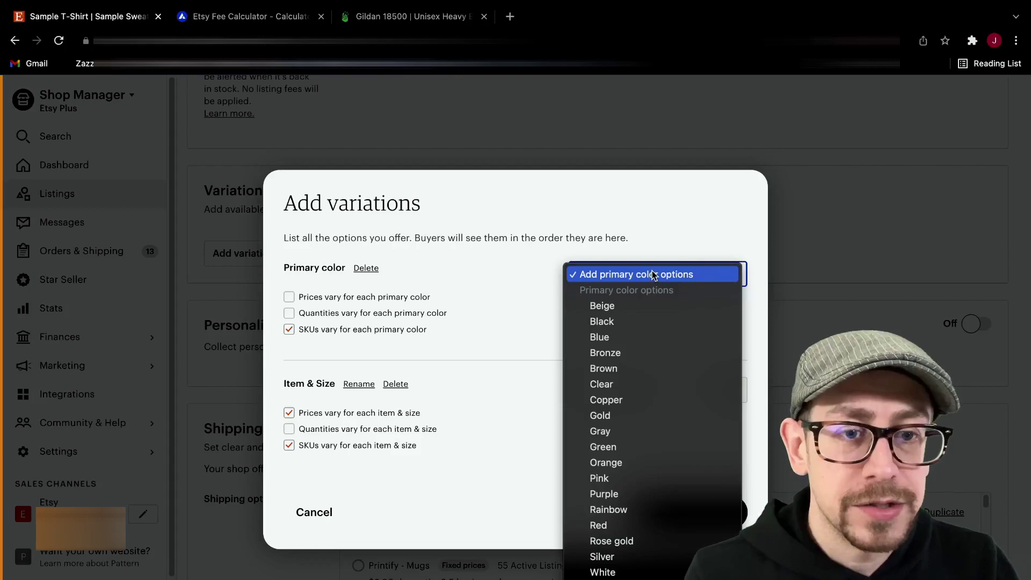
left_click(664, 320)
left_click(664, 278)
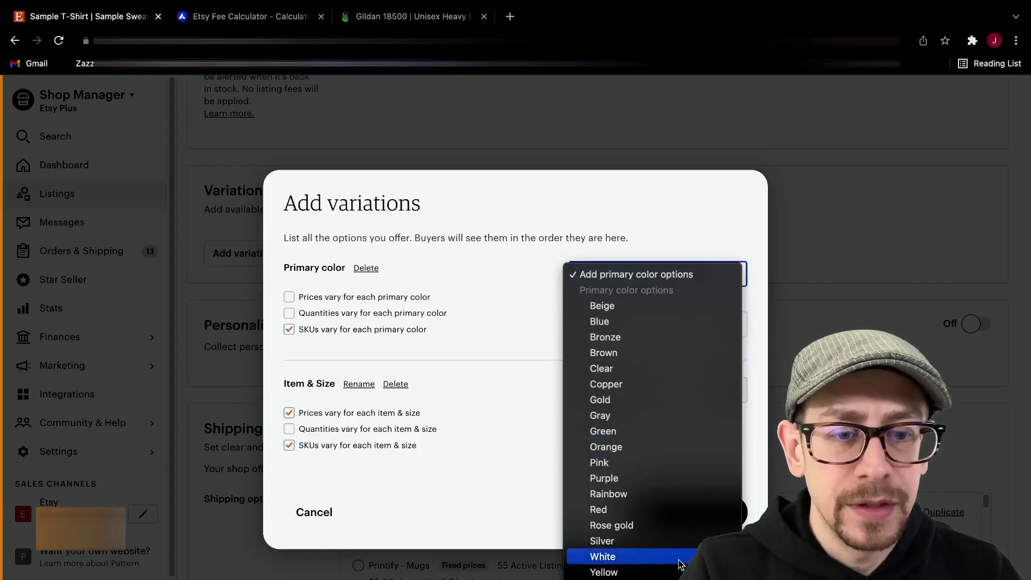
left_click(683, 556)
left_click(707, 251)
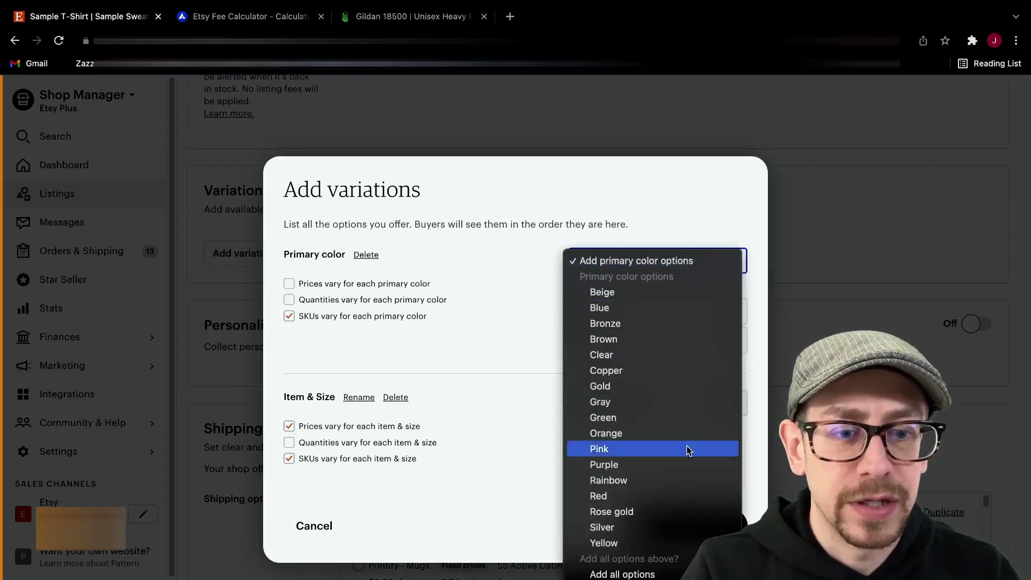
left_click(638, 475)
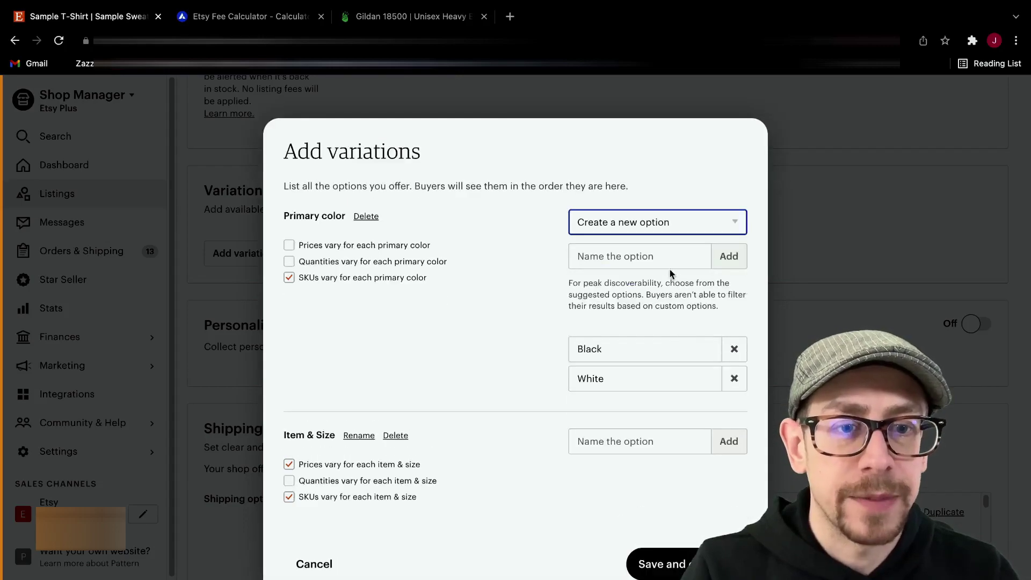
left_click(661, 258)
type("Heather Grey")
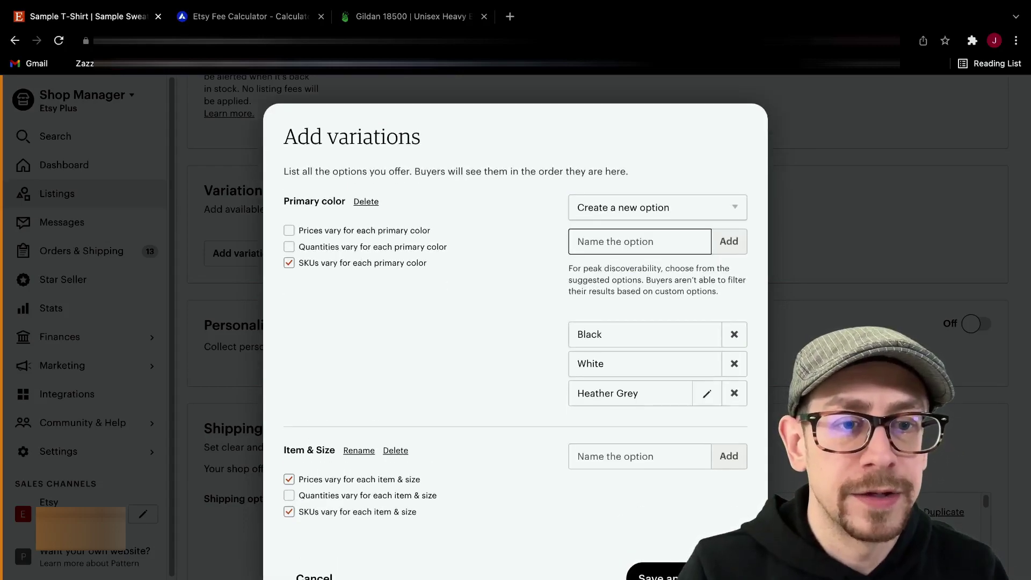
type("Navy")
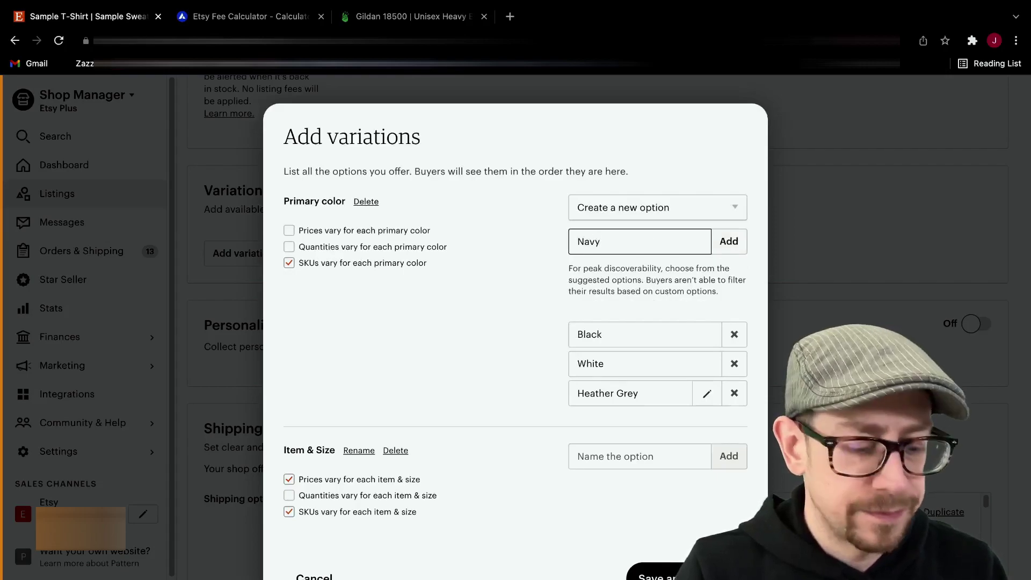
key("Return")
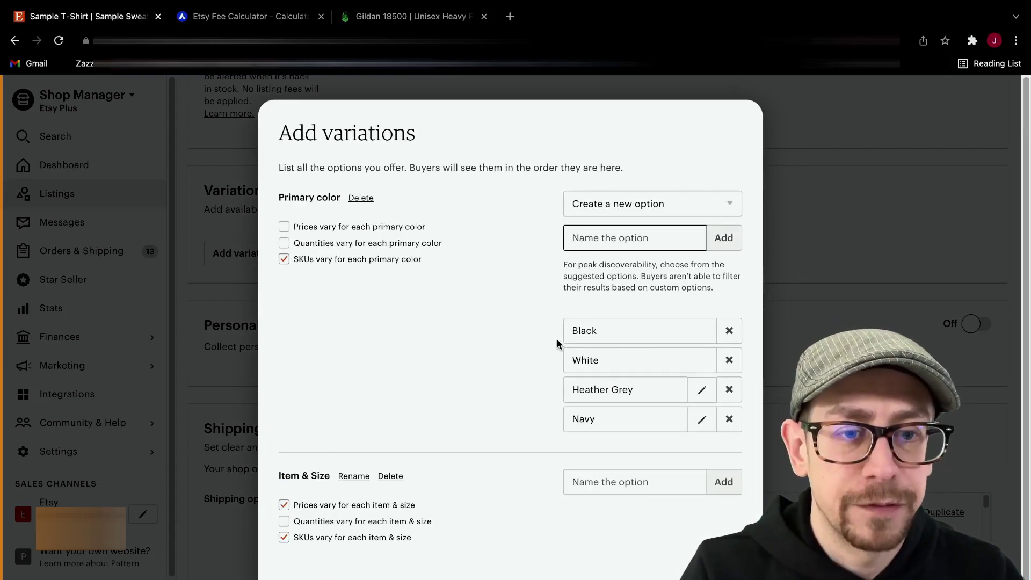
scroll(558, 344, "down", 1)
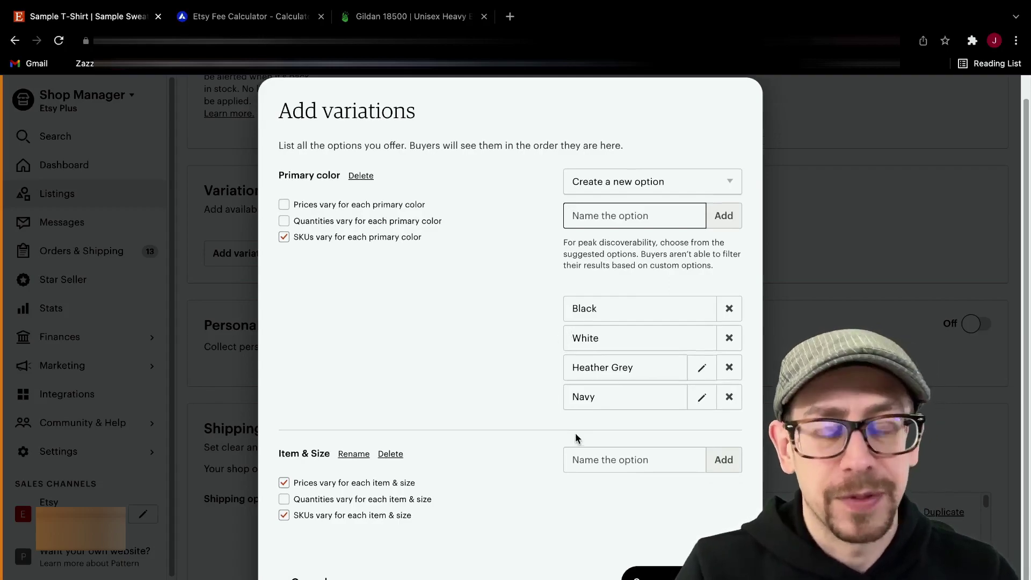
- Add Item & Size options Unisex T-Shirt - S, M, L and XL
left_click(590, 452)
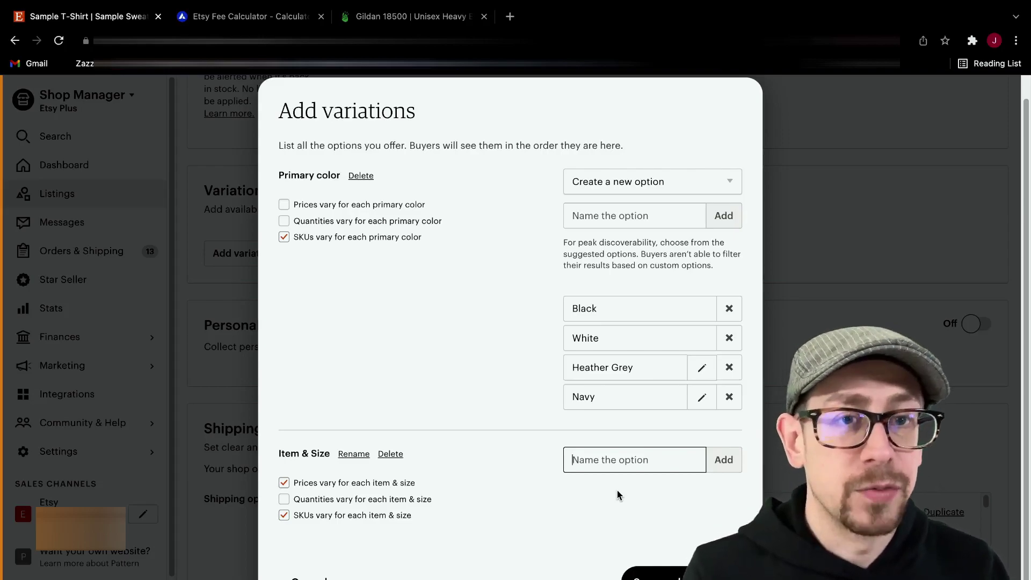
type("Unisex T-Shirt")
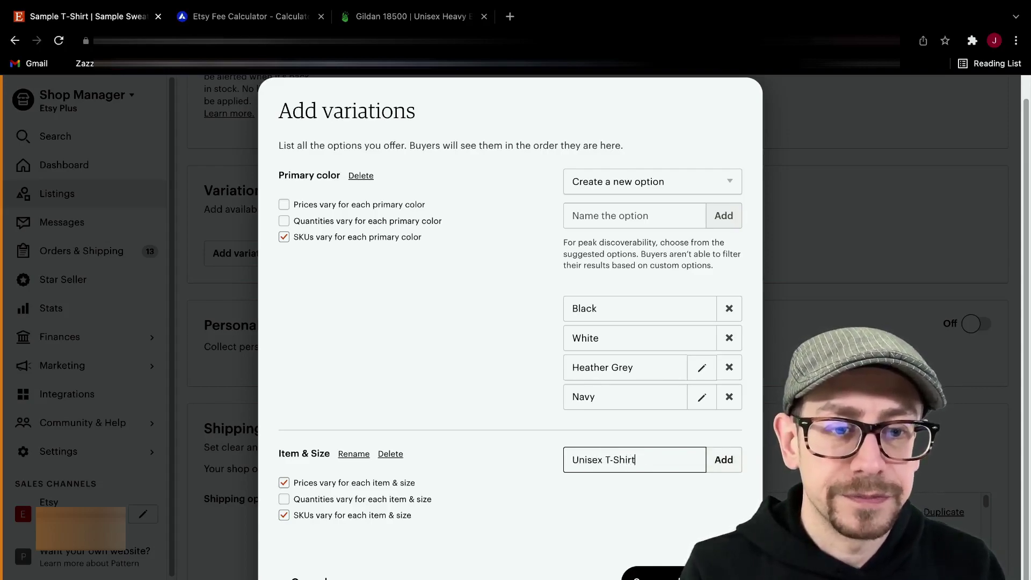
type(" - S")
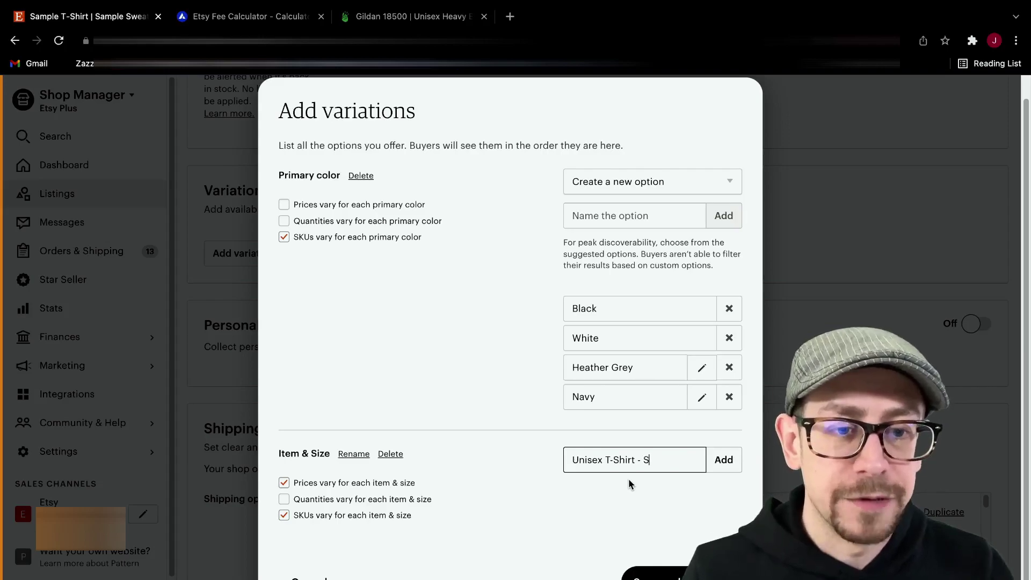
left_click_drag(644, 460, 564, 463)
key("ctrl+c")
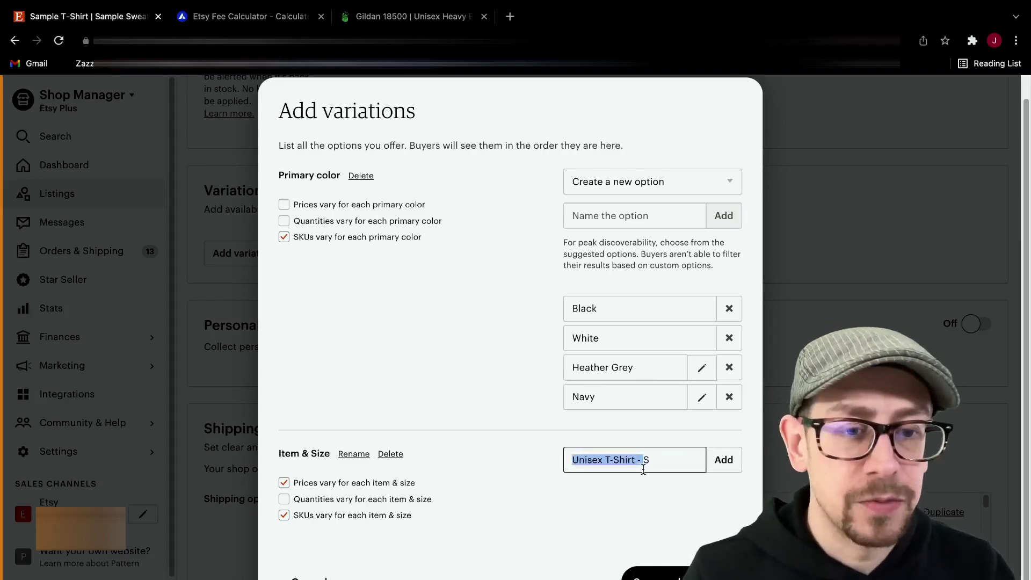
left_click(680, 460)
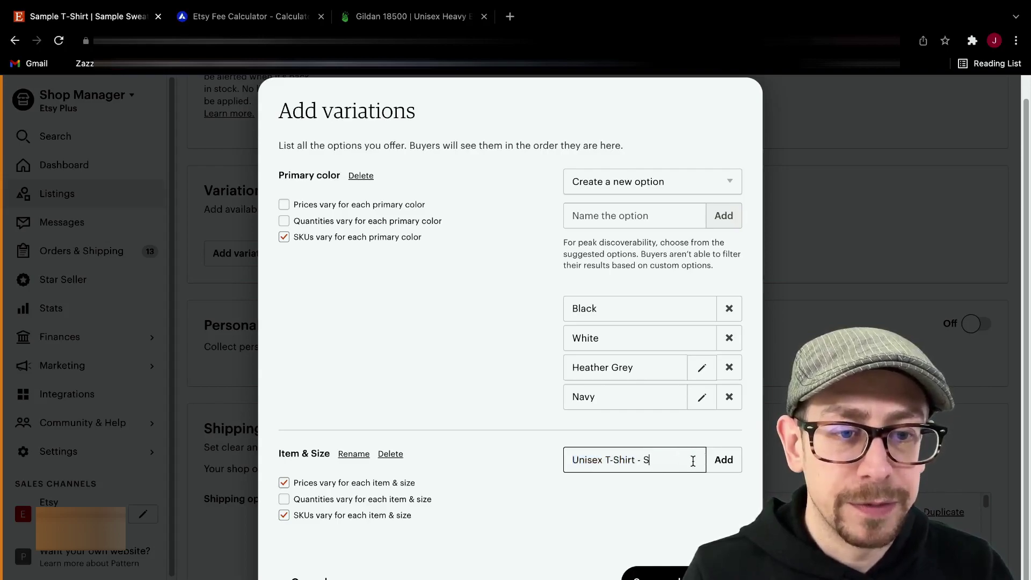
key("Return")
key("ctrl+v")
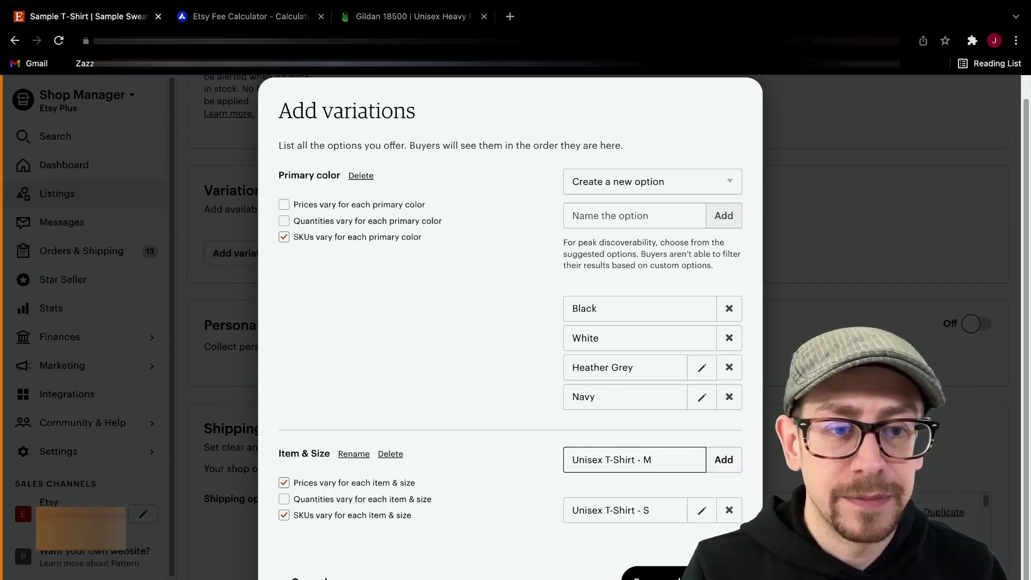
key("Return")
key("ctrl+v")
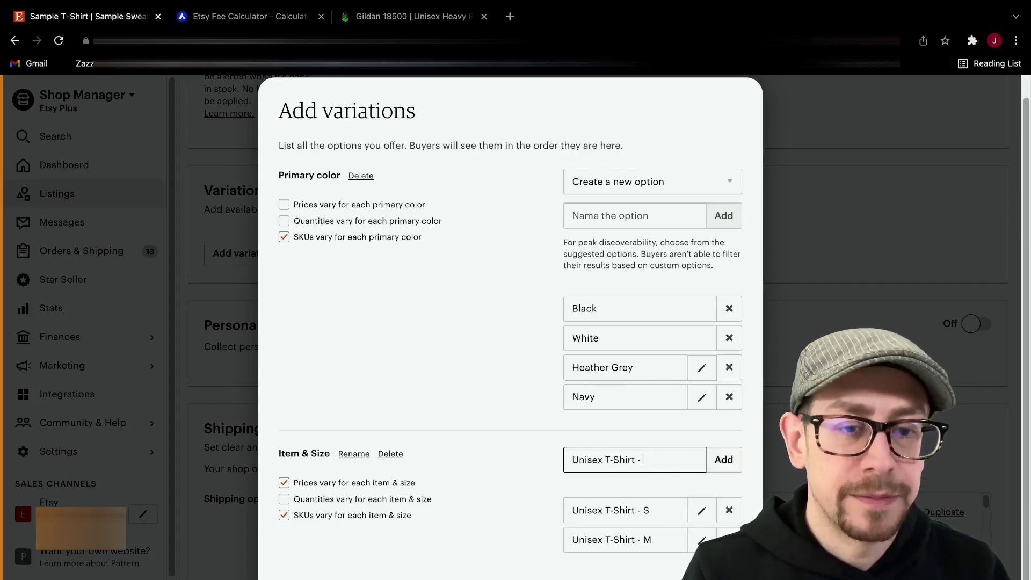
key("Return")
key("ctrl+v")
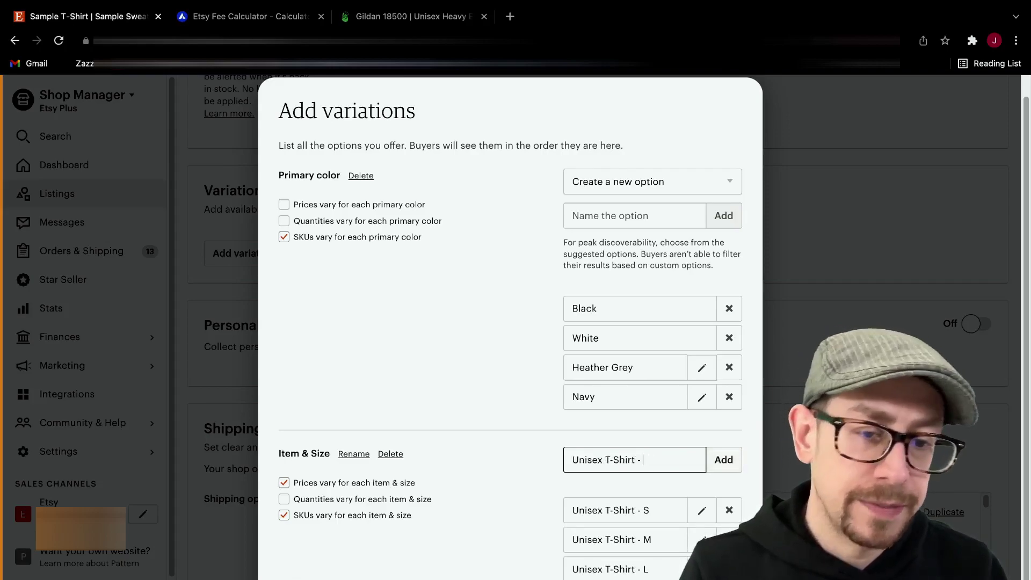
type("XL")
key("Return")
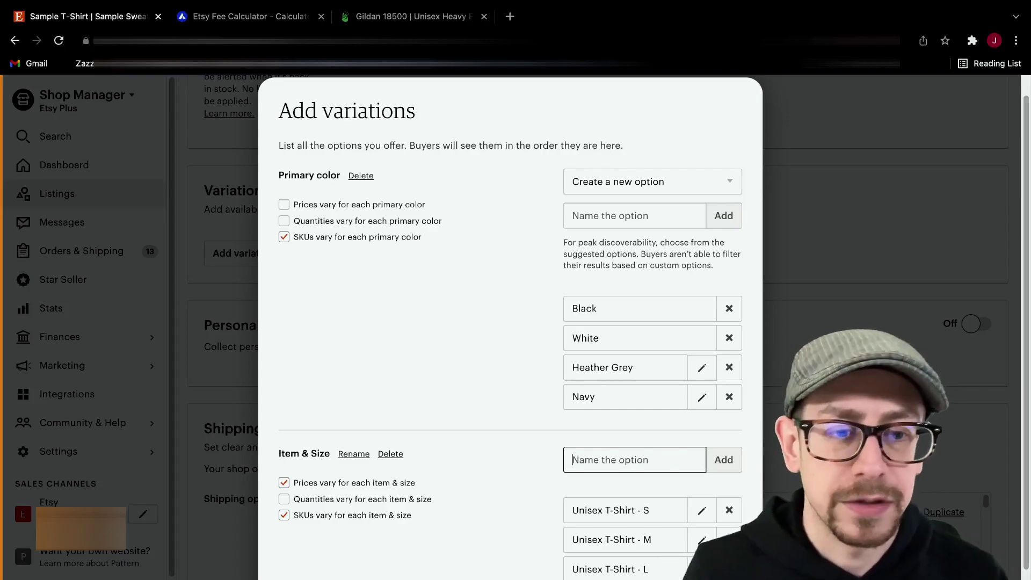
- Add Sweatshirt - S, M, L, XL and 2XL as Item & Size options
scroll(531, 462, "down", 3)
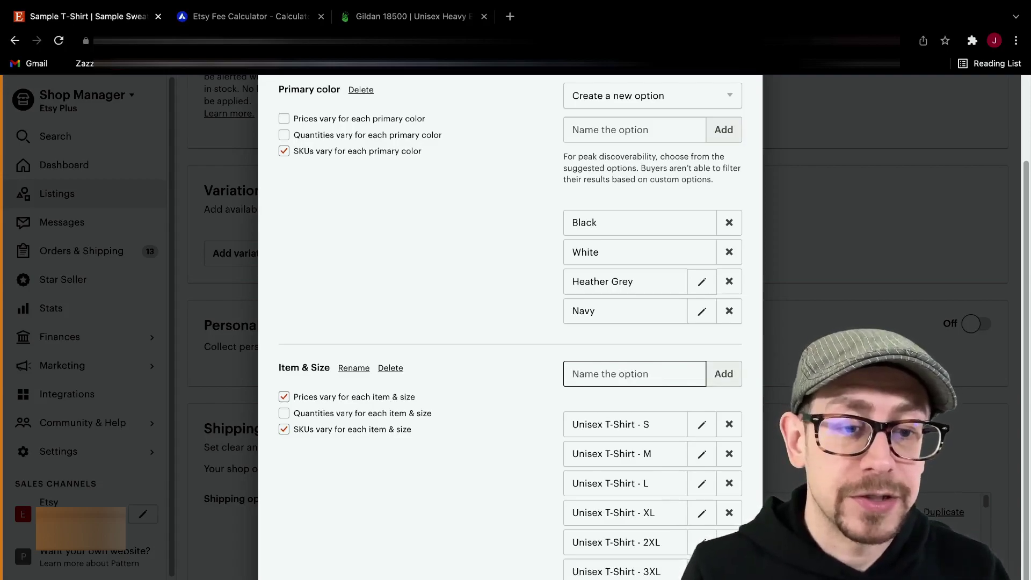
type("Sweatshirt - S")
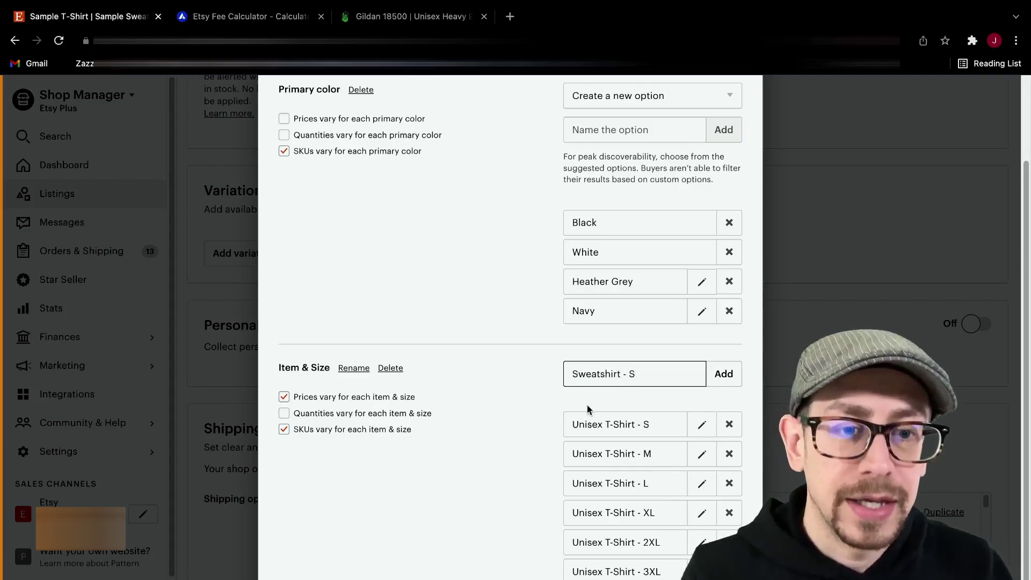
left_click_drag(630, 374, 541, 379)
key("super+c")
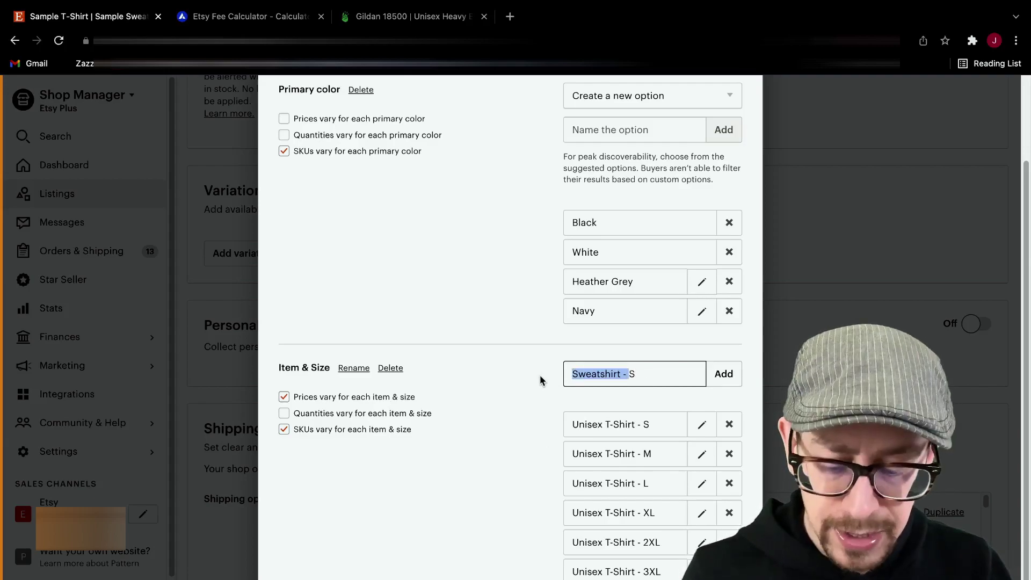
left_click(672, 370)
key("super+a")
key("BackSpace")
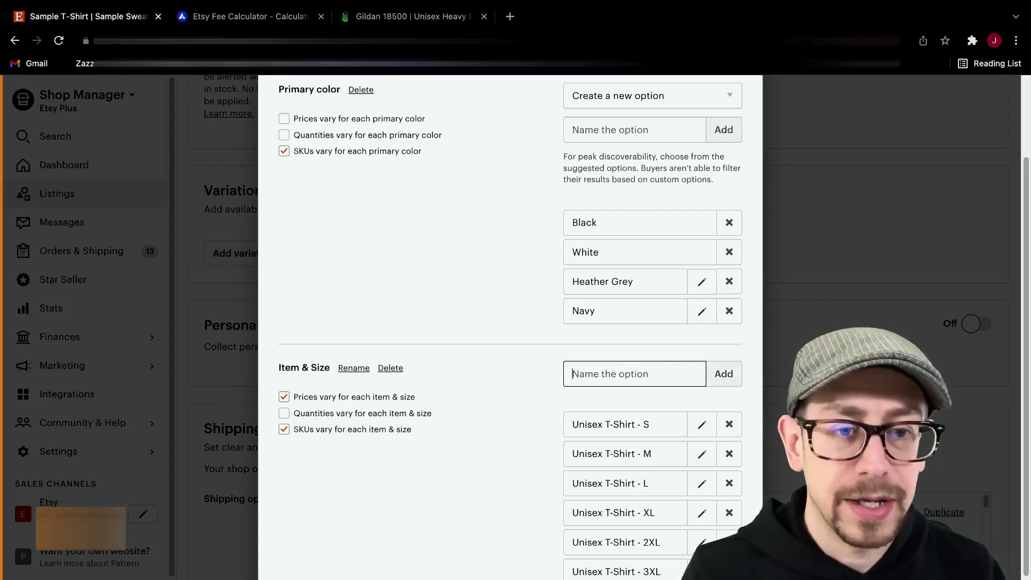
key("super+v")
key("super+a")
key("super+c")
key("BackSpace")
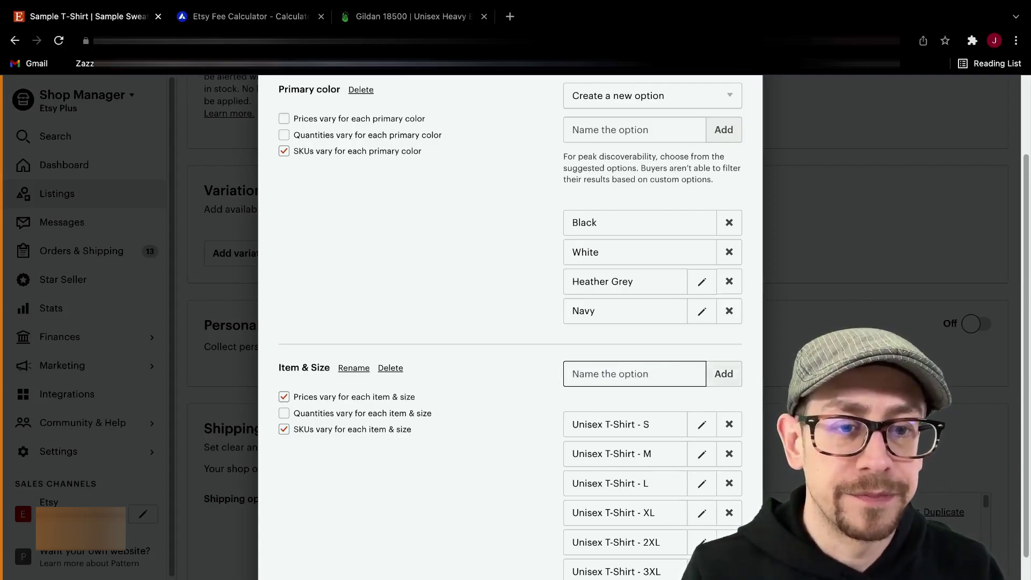
key("super+v")
type("L")
key("Return")
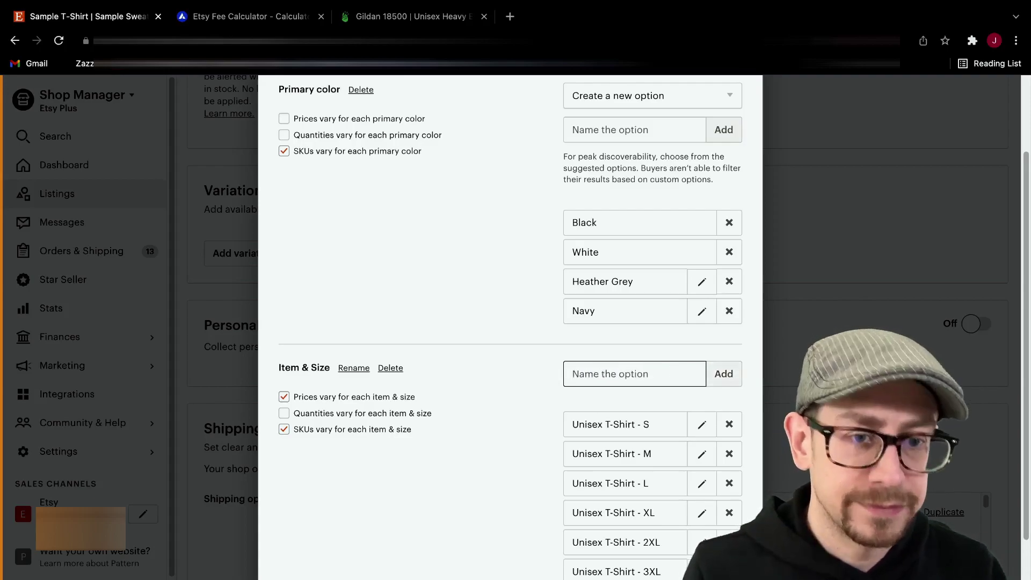
key("super+v")
type("XL")
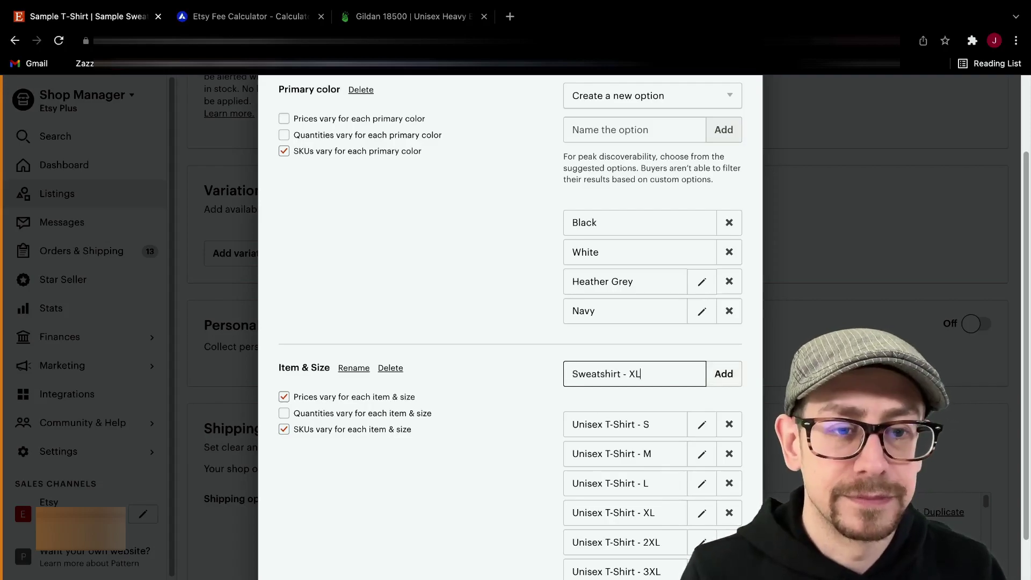
key("Return")
key("super+v")
type("2XL")
key("Return")
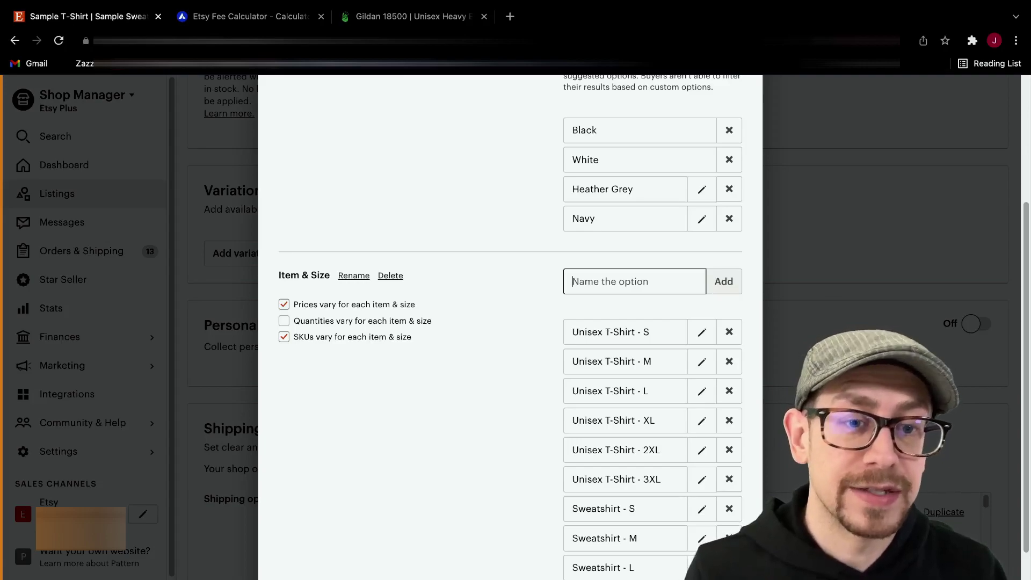
- Add the Hoodie size options, starting with Hoodie - S and M, to Item & Size
type("Hoodie - S")
left_click_drag(614, 281, 551, 283)
key("super+c")
key("Return")
key("super+v")
type("M")
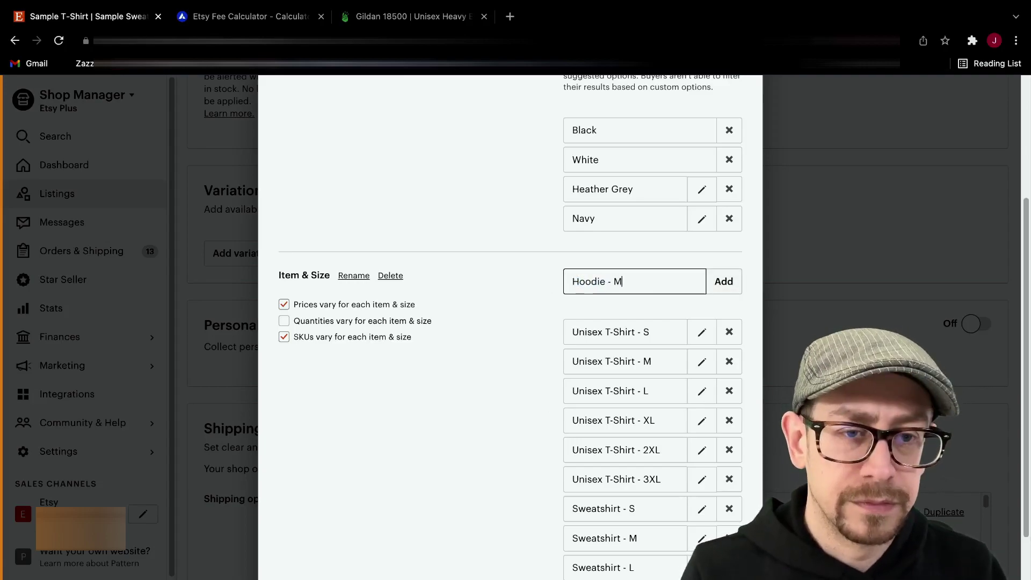
key("Return")
key("super+v")
key("super+a")
key("BackSpace")
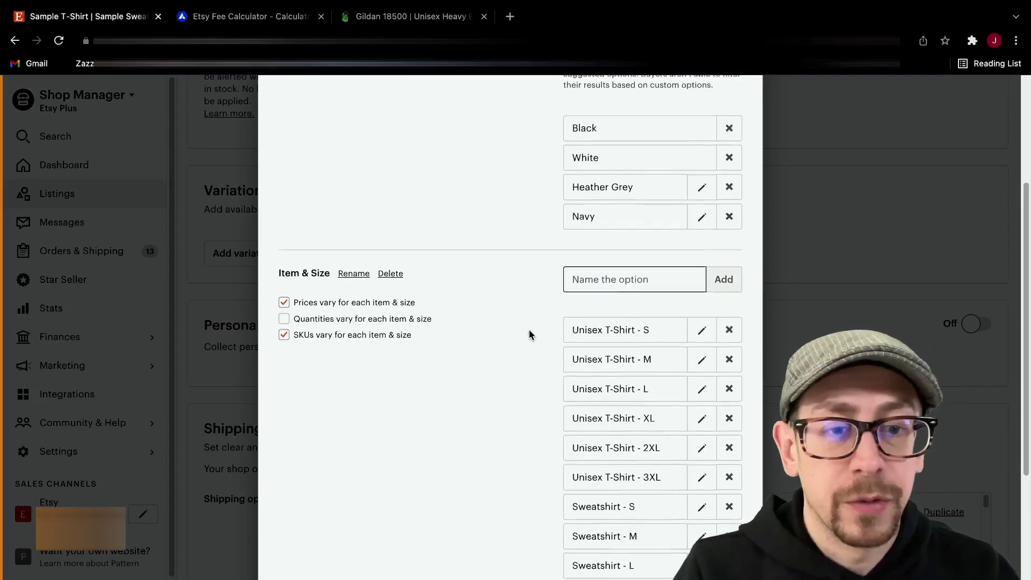
scroll(530, 334, "down", 1)
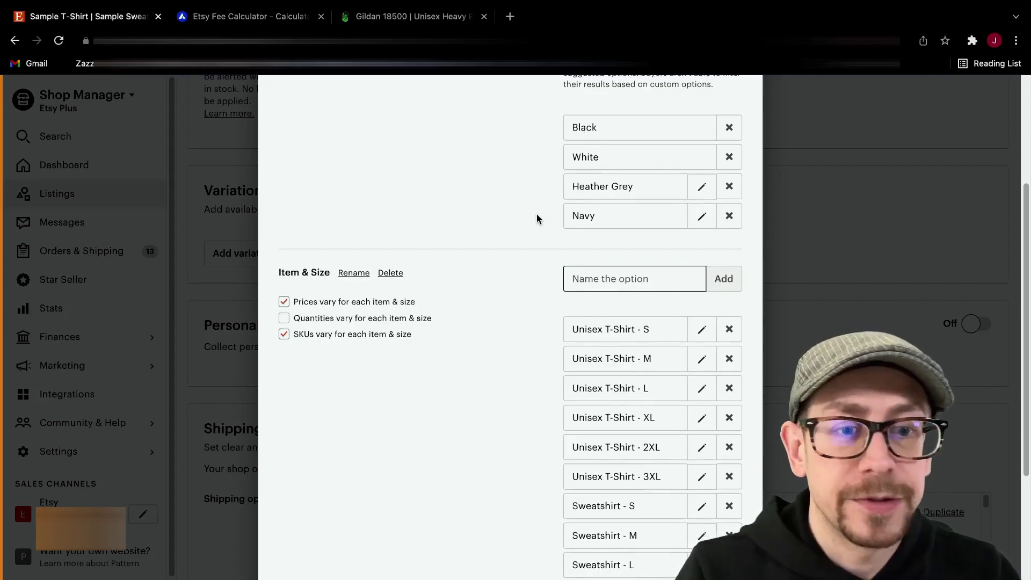
scroll(540, 231, "down", 5)
scroll(537, 301, "down", 3)
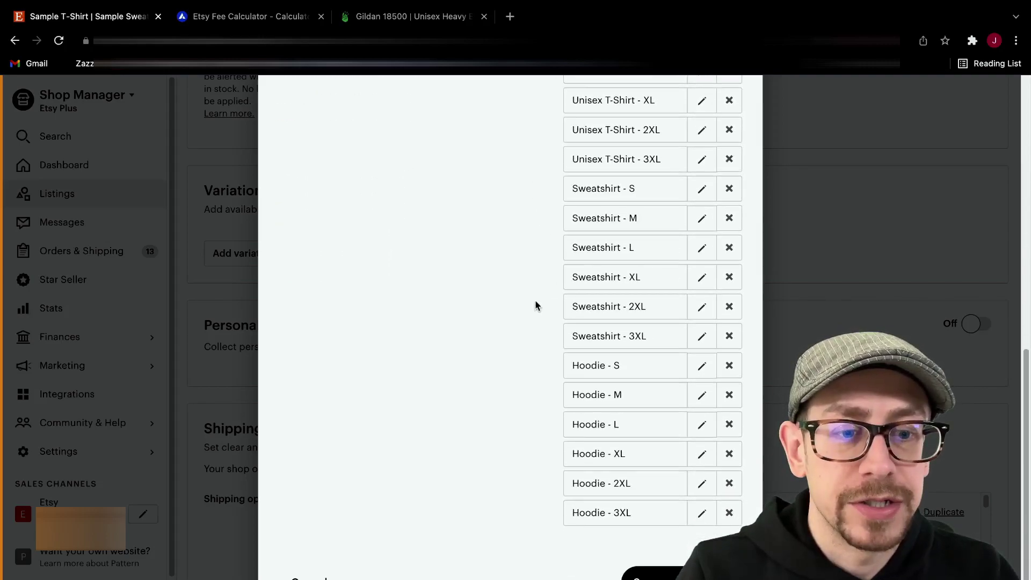
- Apply the color and item-size variations, review the combination table, and start editing the first row's price
left_click(639, 555)
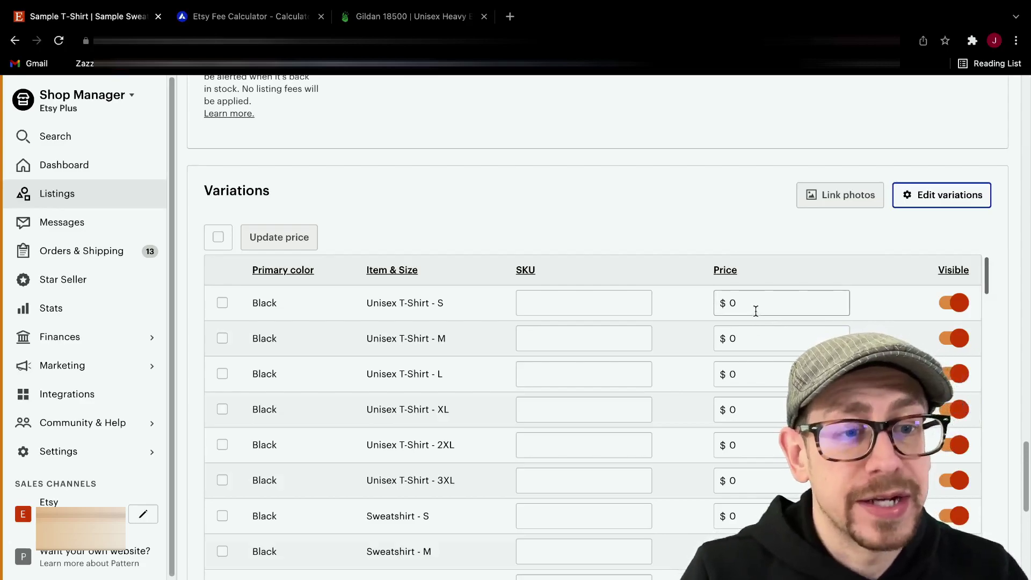
scroll(568, 220, "down", 3)
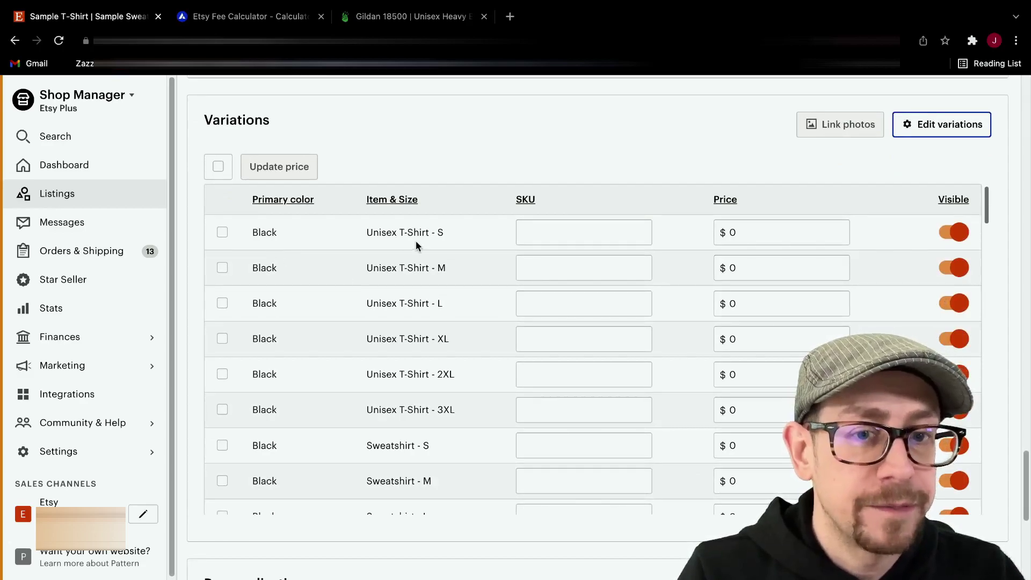
scroll(297, 244, "down", 1)
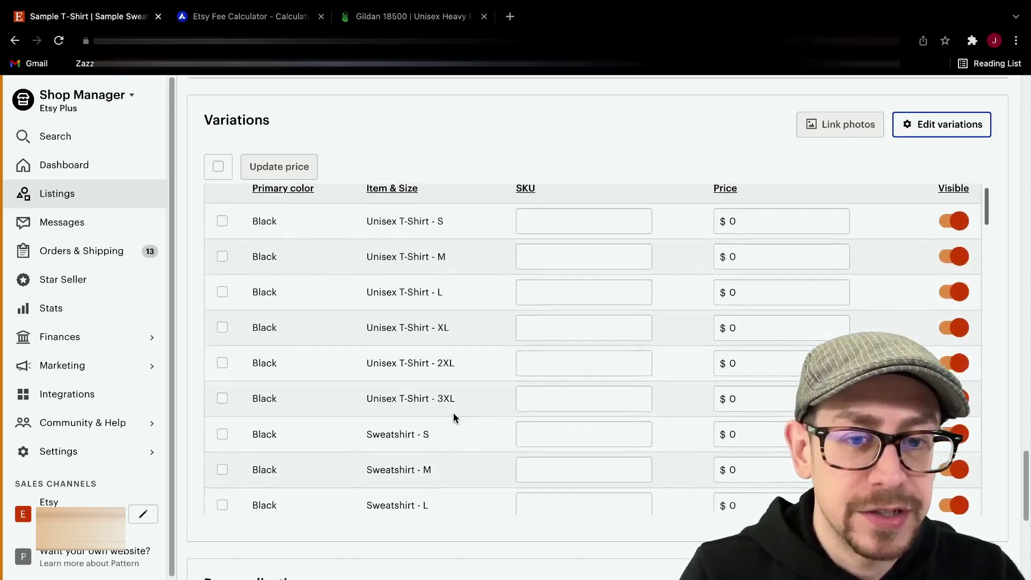
scroll(453, 413, "down", 3)
scroll(476, 385, "down", 5)
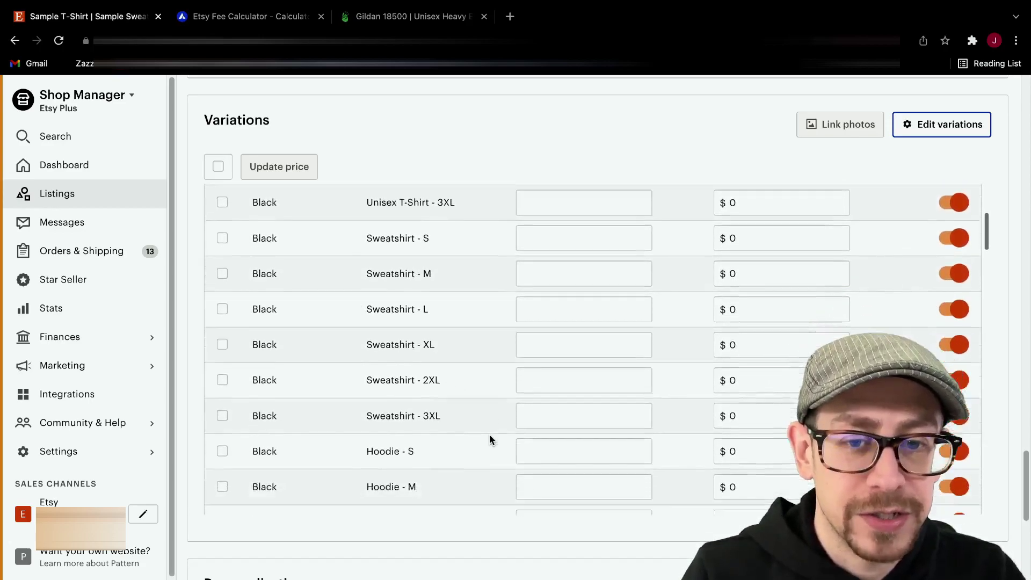
scroll(404, 315, "down", 2)
scroll(405, 316, "down", 3)
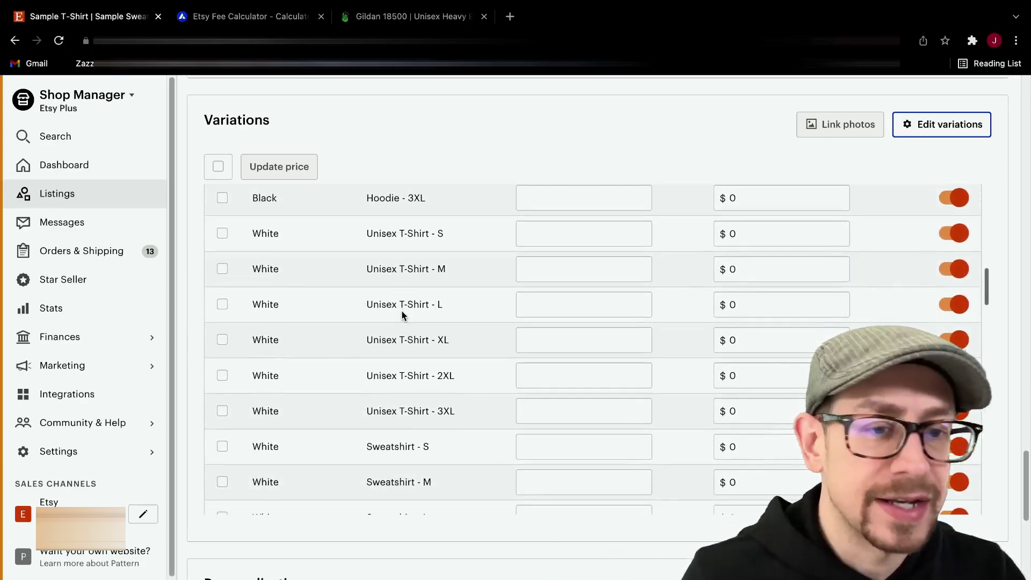
scroll(460, 379, "up", 12)
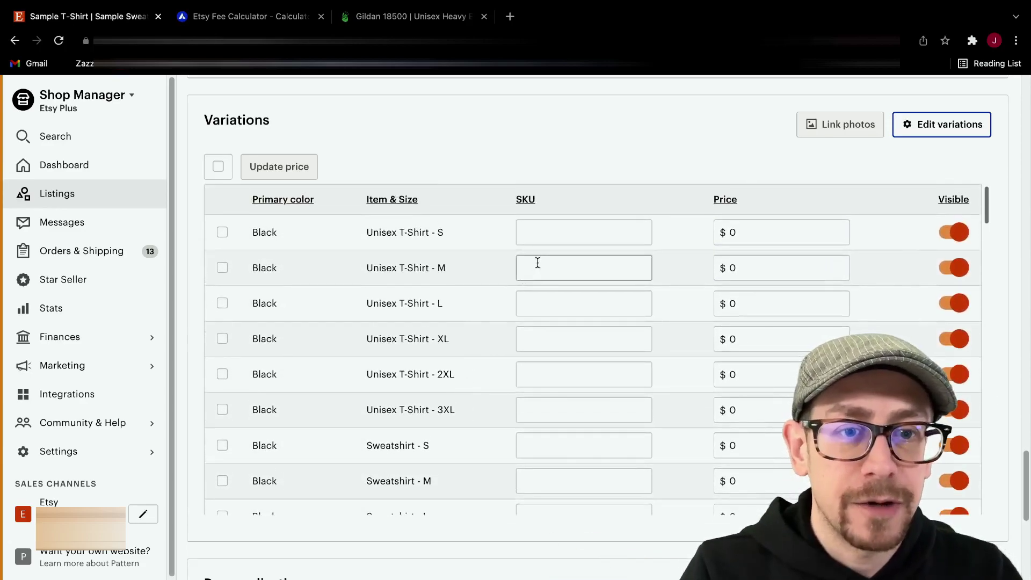
left_click(783, 232)
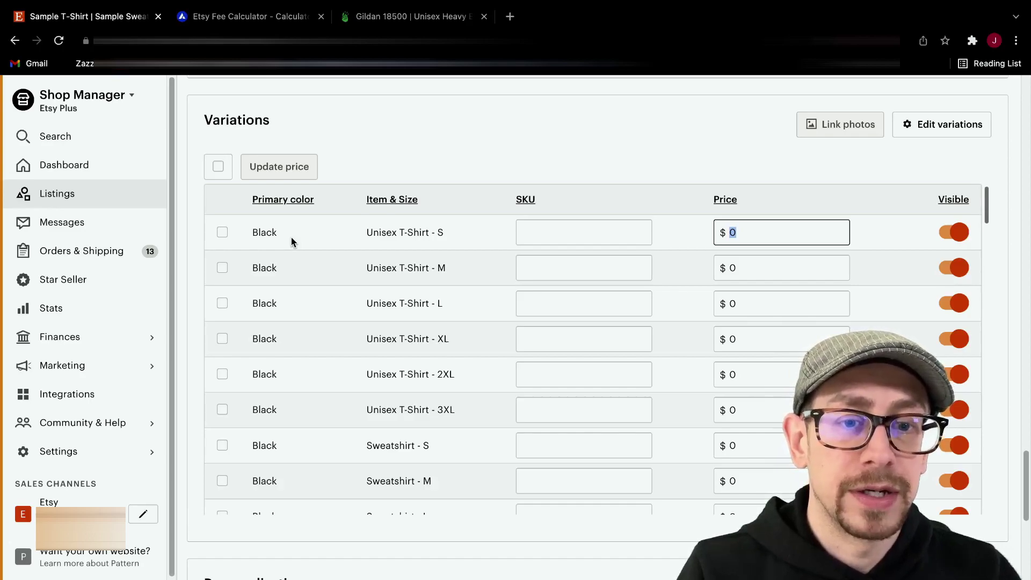
- Check the Black and White Unisex T-Shirt S, M, L and XL rows for a price update
left_click(223, 232)
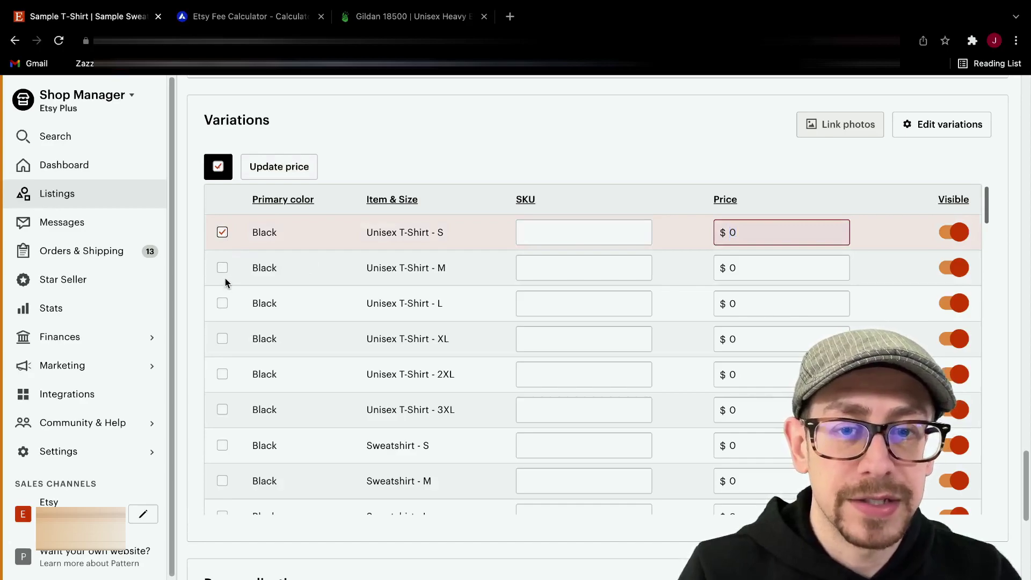
left_click(222, 268)
left_click(222, 303)
left_click(222, 338)
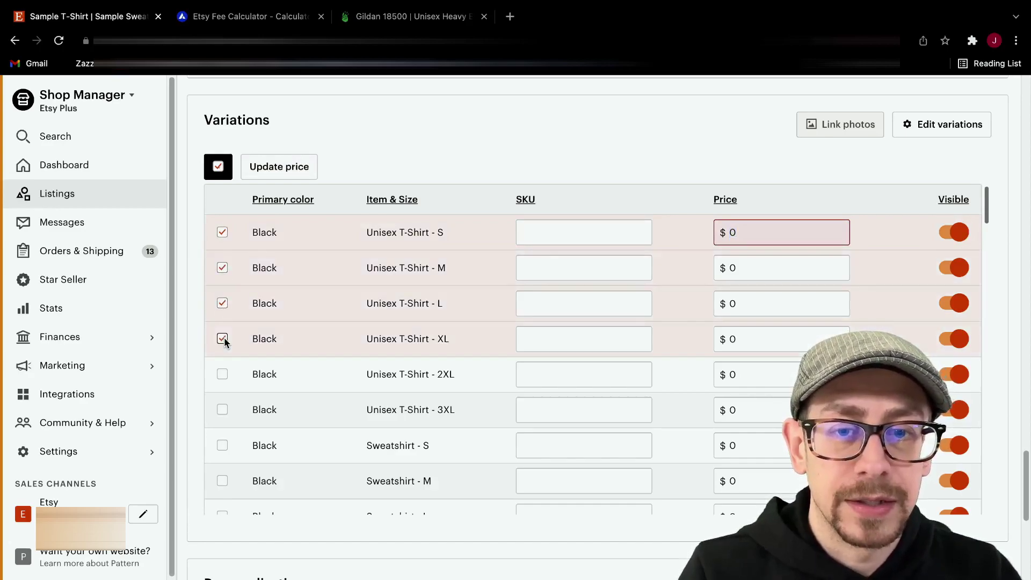
scroll(471, 345, "down", 10)
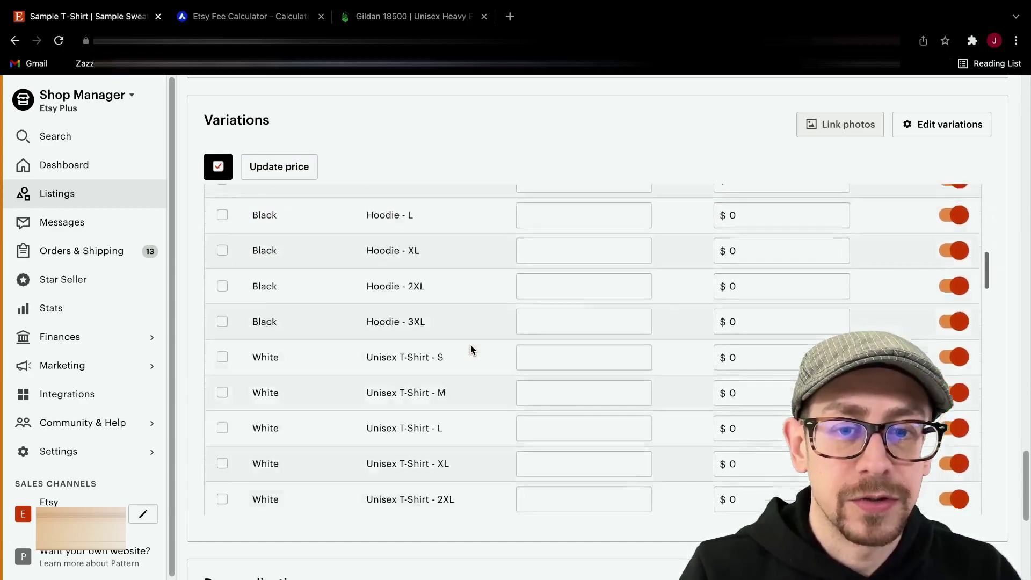
scroll(470, 349, "down", 4)
scroll(460, 322, "up", 1)
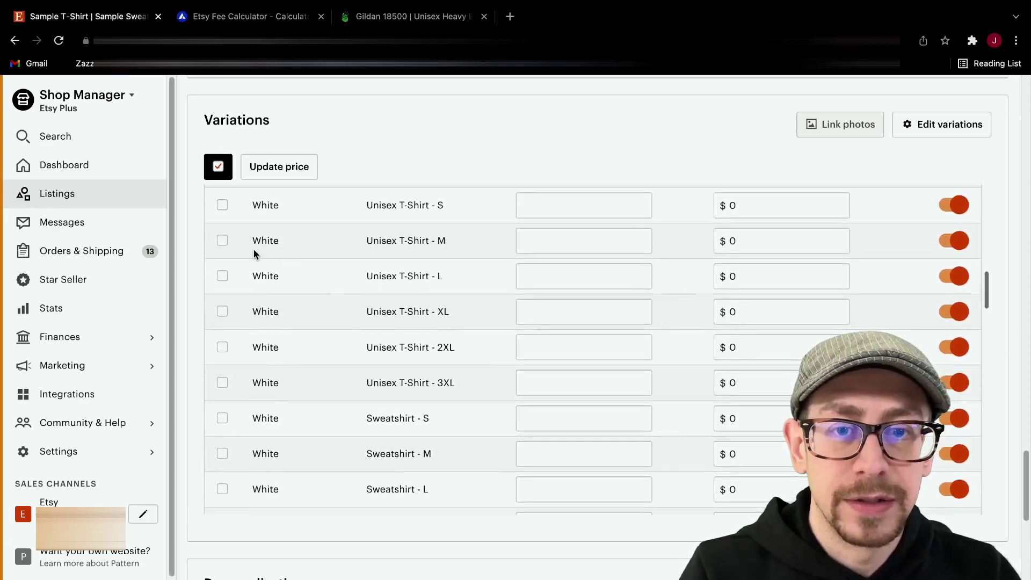
scroll(253, 246, "up", 1)
left_click(222, 227)
left_click(223, 262)
left_click(223, 298)
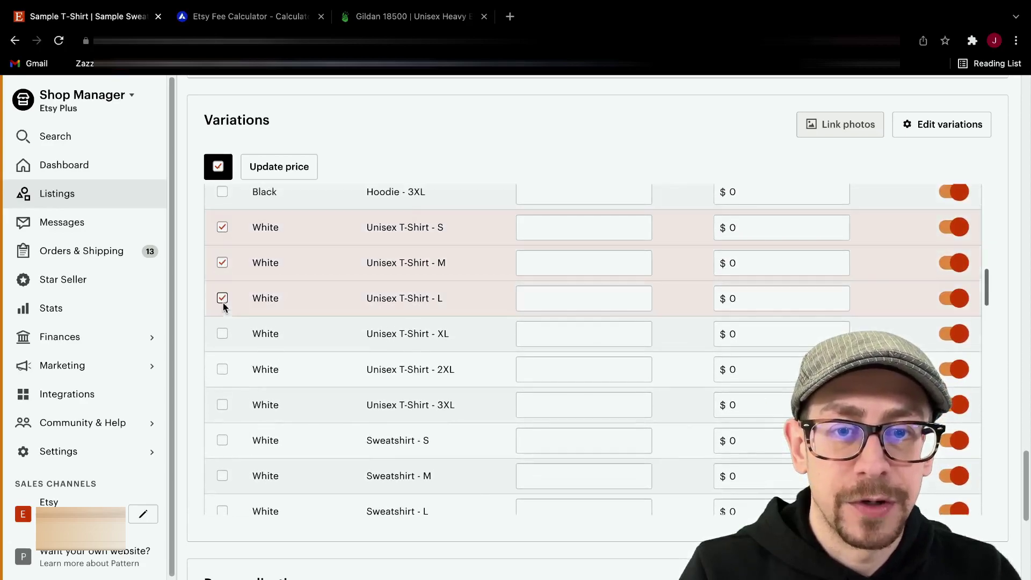
left_click(222, 334)
- Check the Heather Grey S–L and Navy S–XL Unisex T-Shirt rows as well
scroll(240, 356, "down", 8)
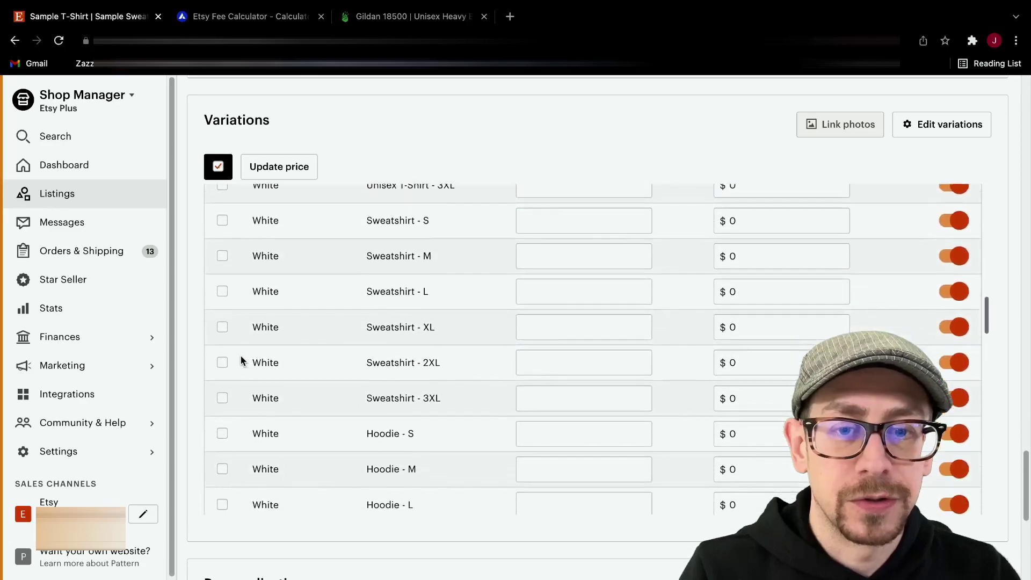
scroll(239, 356, "down", 3)
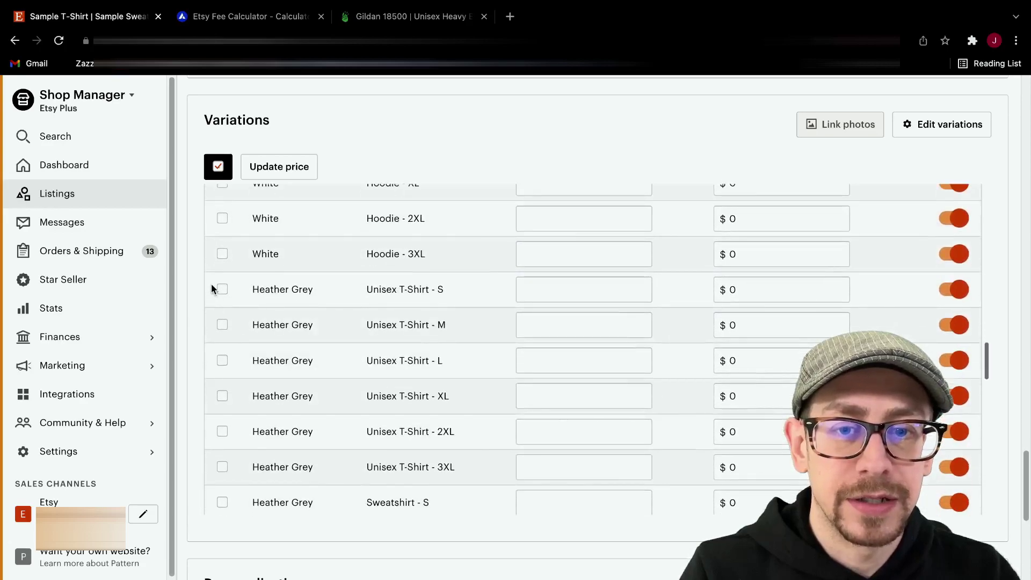
left_click(223, 289)
left_click(222, 324)
left_click(222, 360)
scroll(242, 378, "down", 10)
scroll(257, 380, "up", 1)
left_click(222, 221)
left_click(223, 256)
left_click(222, 290)
left_click(223, 324)
scroll(460, 317, "down", 2)
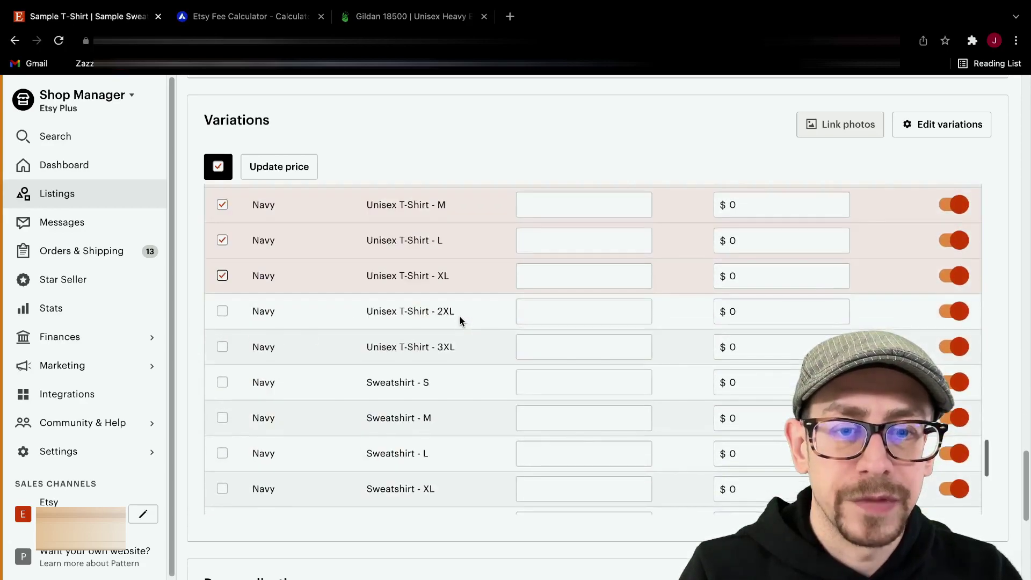
scroll(461, 321, "up", 2)
scroll(461, 320, "up", 2)
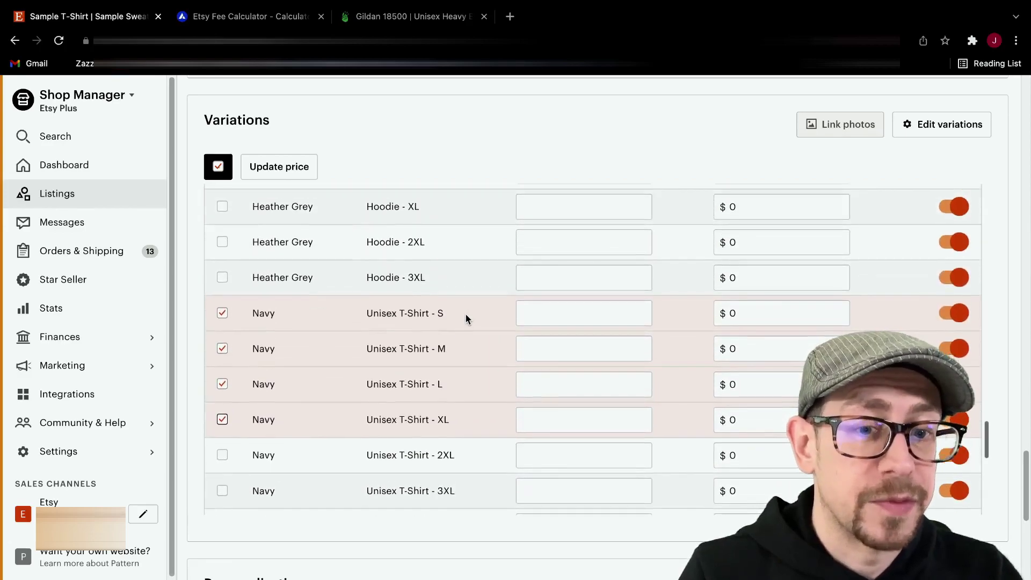
- Set all 16 checked T-Shirt combinations to a price of $19.99
left_click(310, 175)
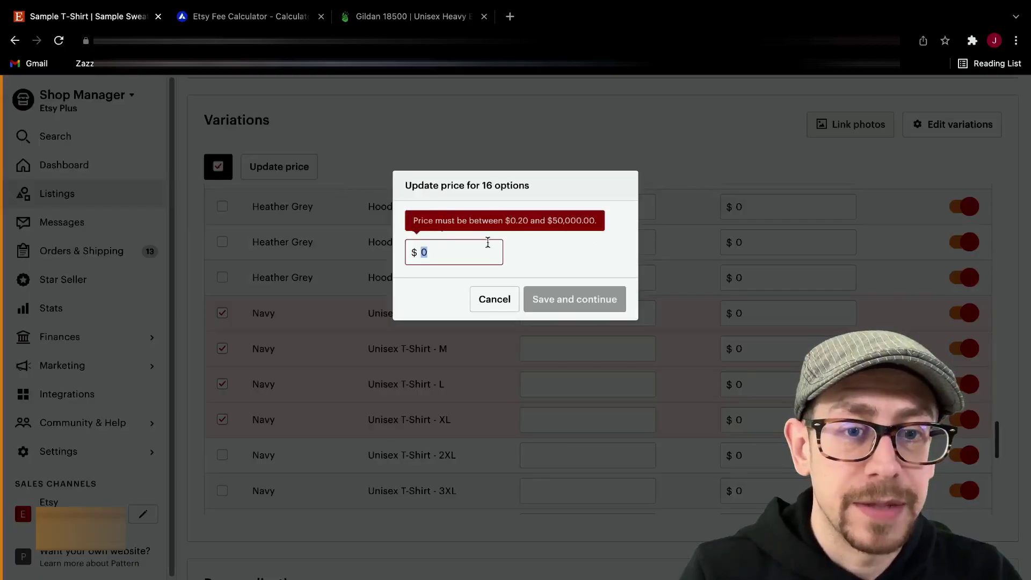
type("19")
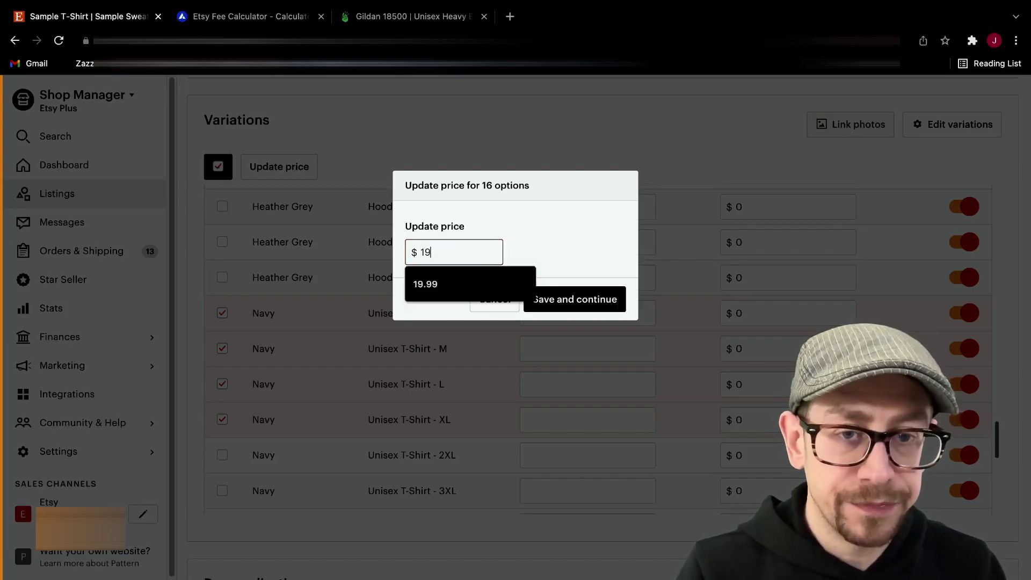
type(".99")
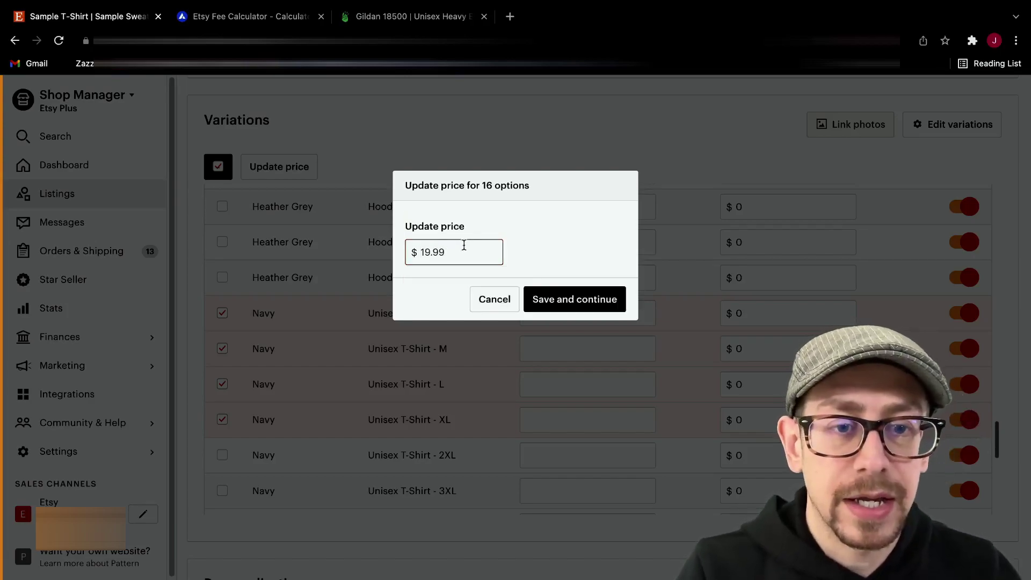
left_click(559, 296)
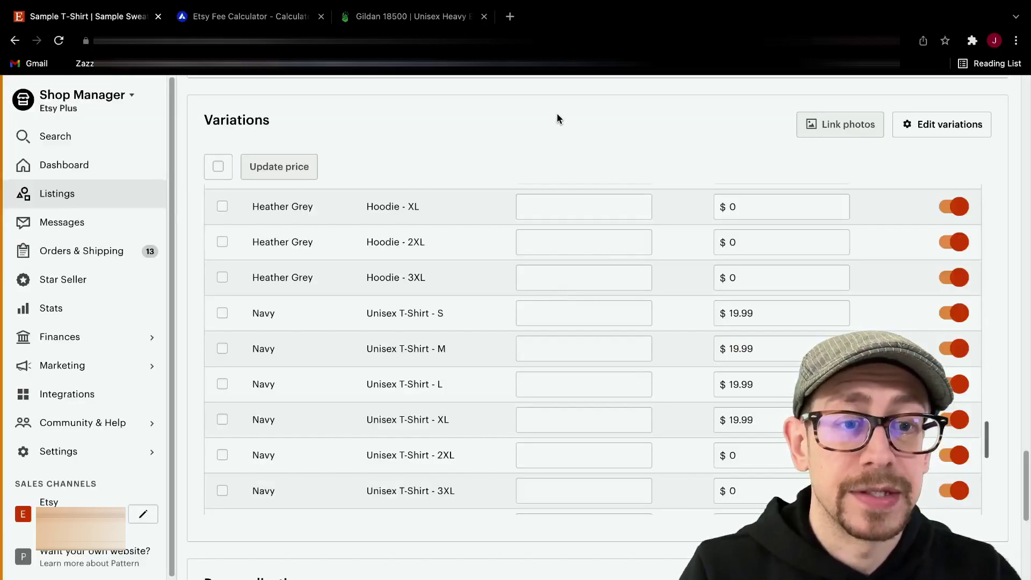
scroll(691, 305, "down", 8)
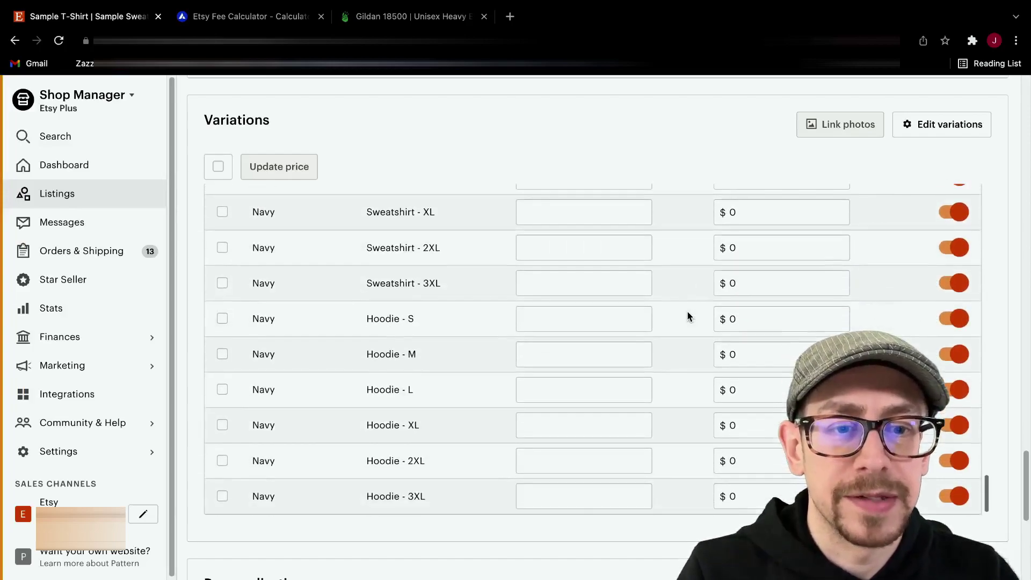
scroll(688, 315, "up", 8)
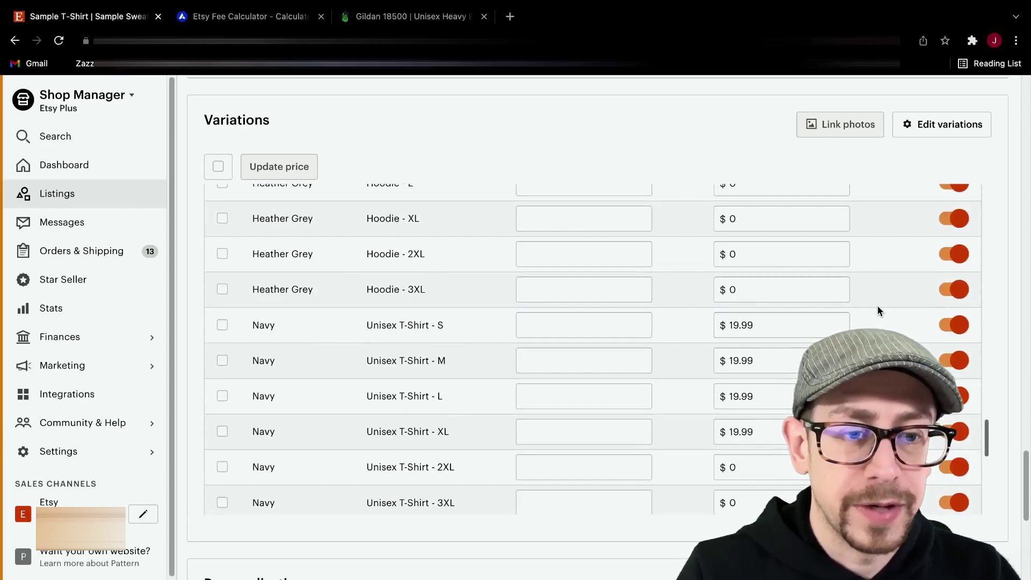
scroll(867, 325, "up", 20)
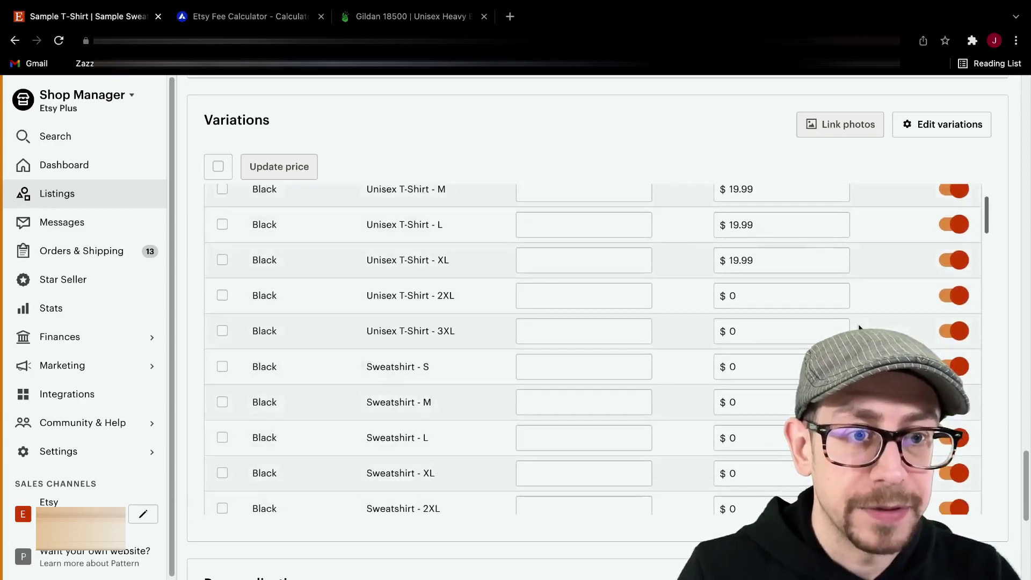
scroll(859, 322, "down", 2)
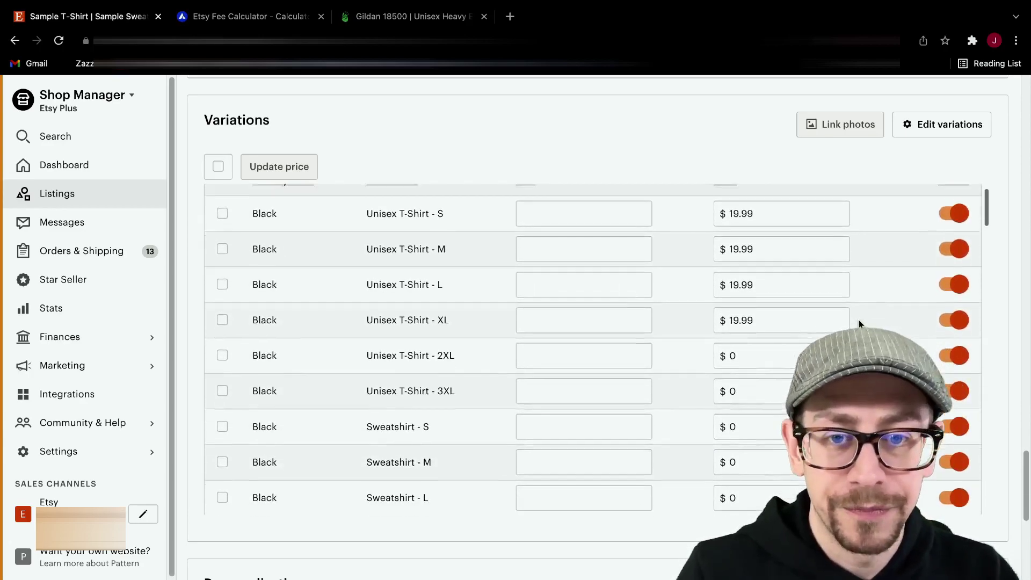
scroll(857, 322, "down", 1)
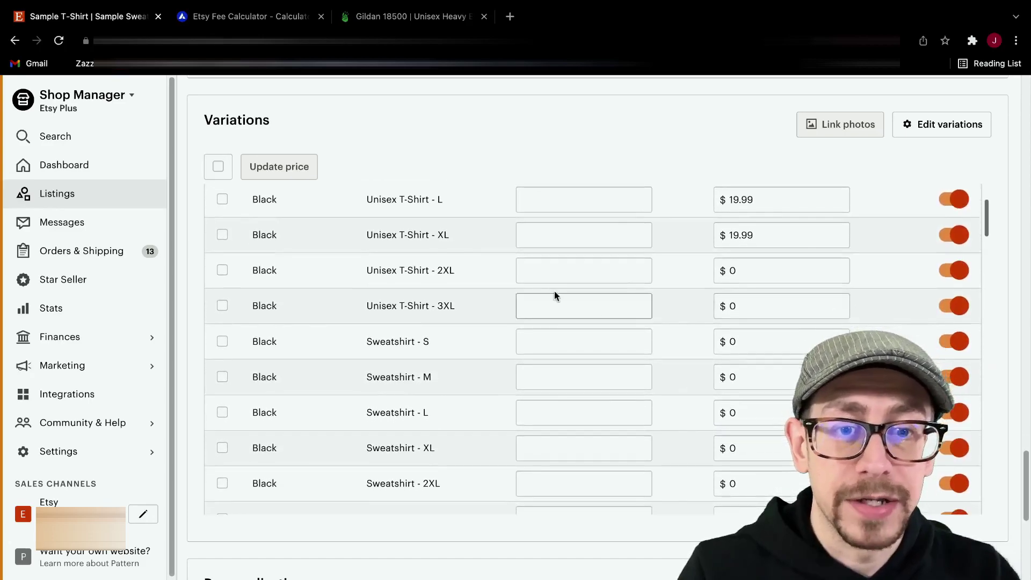
left_click(221, 270)
left_click(222, 306)
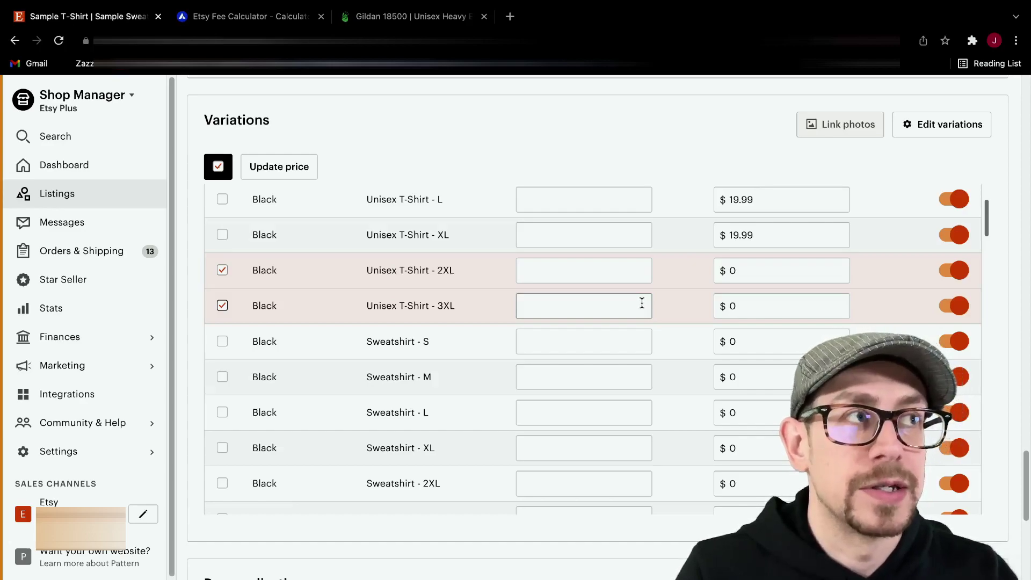
scroll(666, 282, "down", 1)
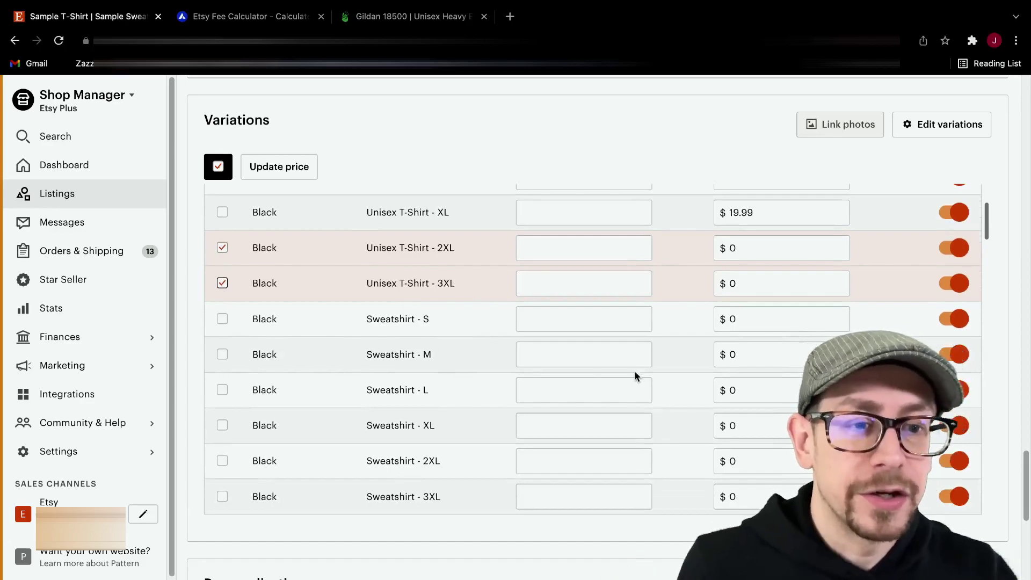
left_click(222, 249)
left_click(223, 281)
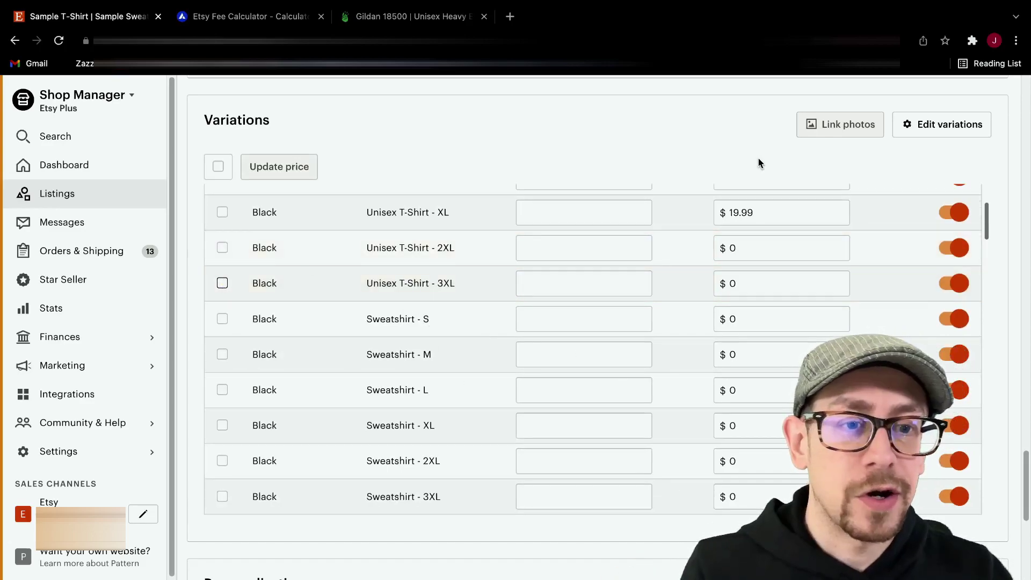
scroll(807, 274, "up", 5)
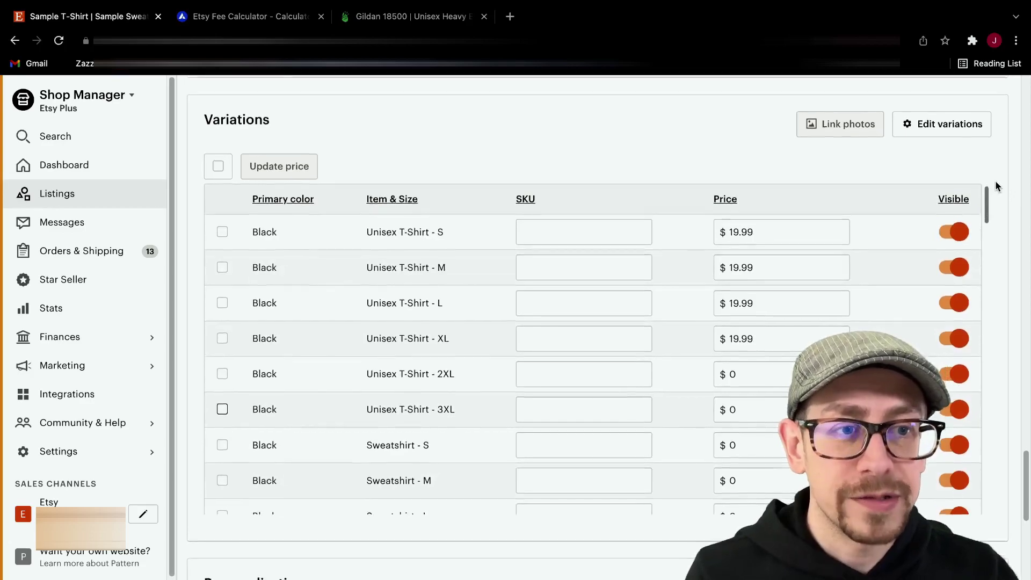
- Choose the T-Shirts Free US shipping profile for the listing
scroll(997, 188, "down", 2)
scroll(995, 185, "down", 3)
scroll(723, 329, "down", 1)
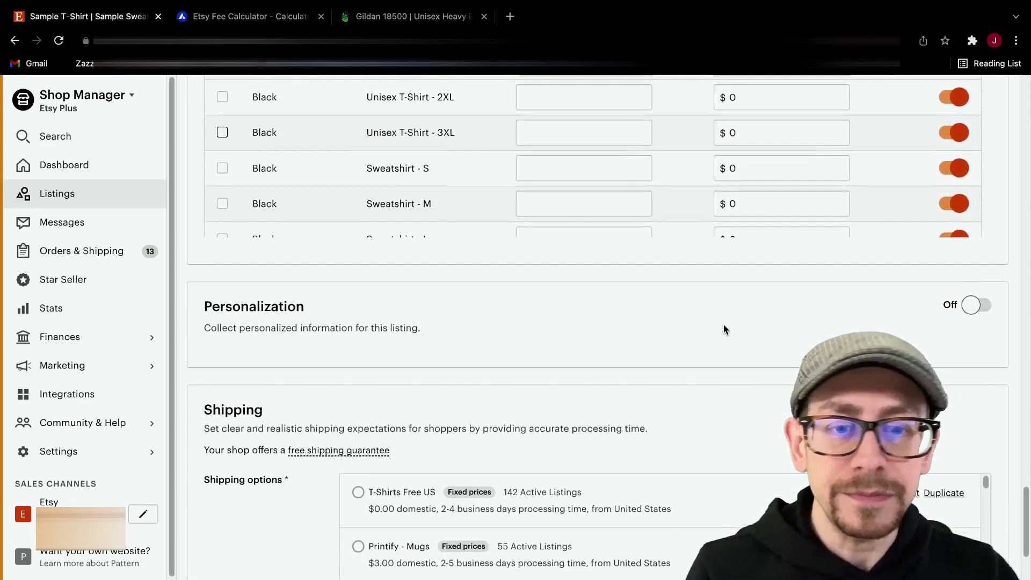
scroll(331, 334, "down", 3)
mouse_move(329, 324)
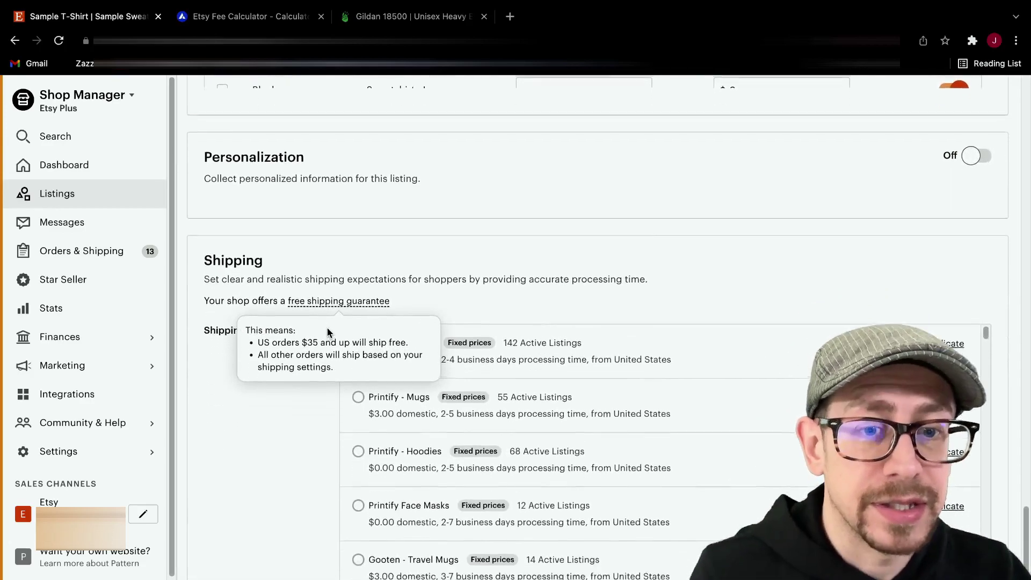
scroll(295, 371, "down", 1)
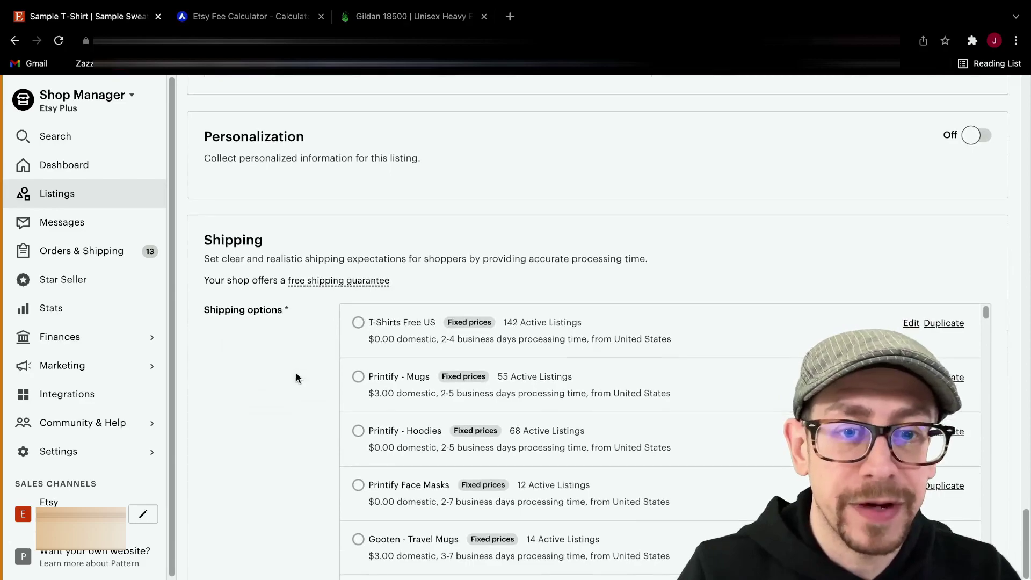
left_click(344, 340)
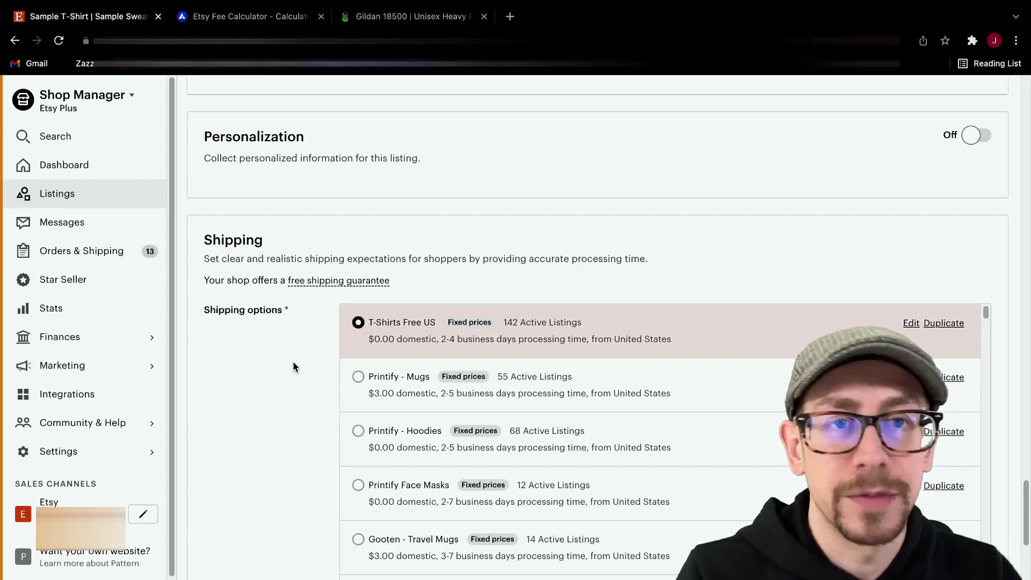
- Decline Etsy Ads promotion for the listing with Maybe later
scroll(304, 367, "down", 8)
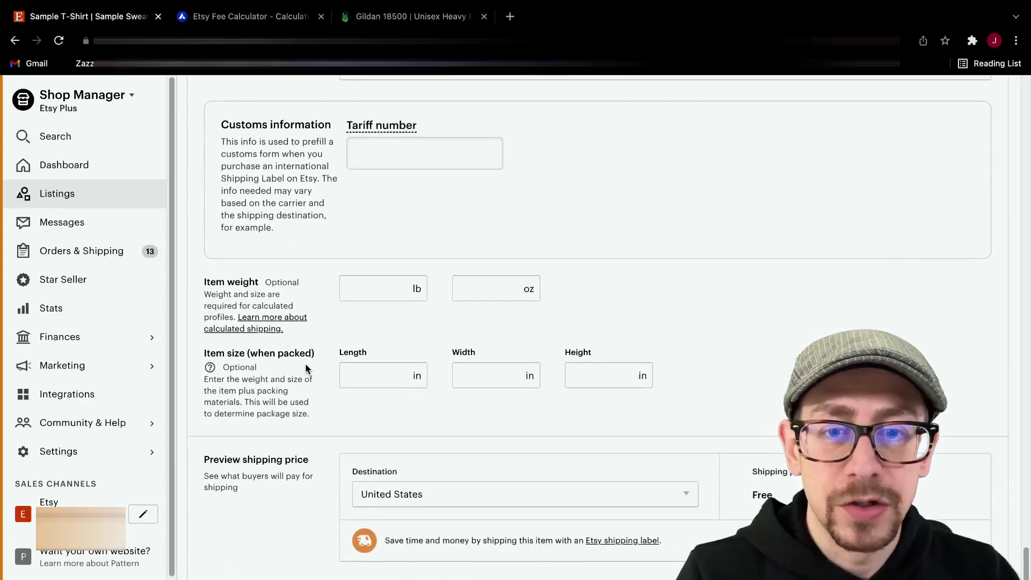
scroll(305, 363, "down", 5)
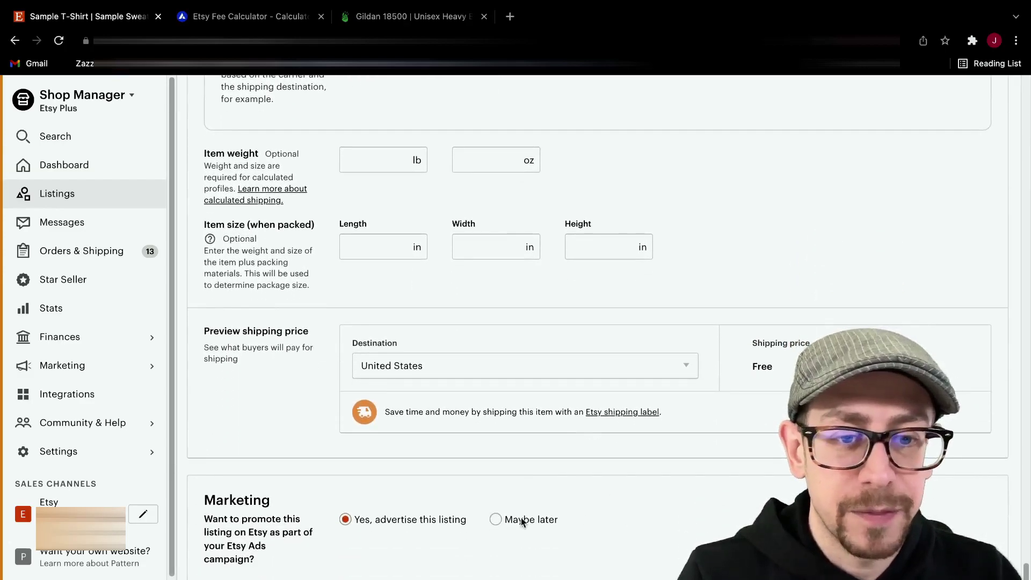
left_click(495, 520)
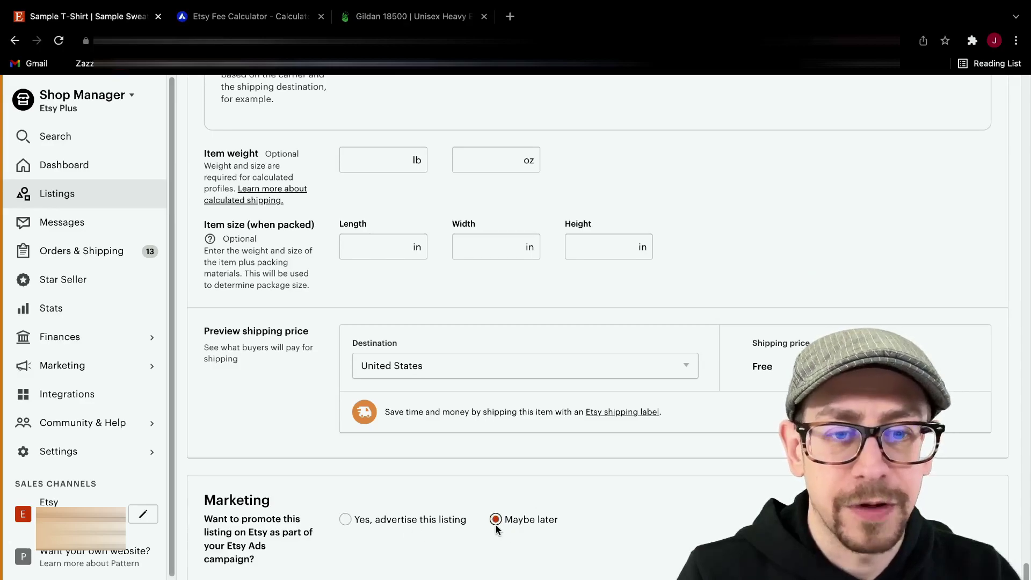
scroll(497, 529, "down", 1)
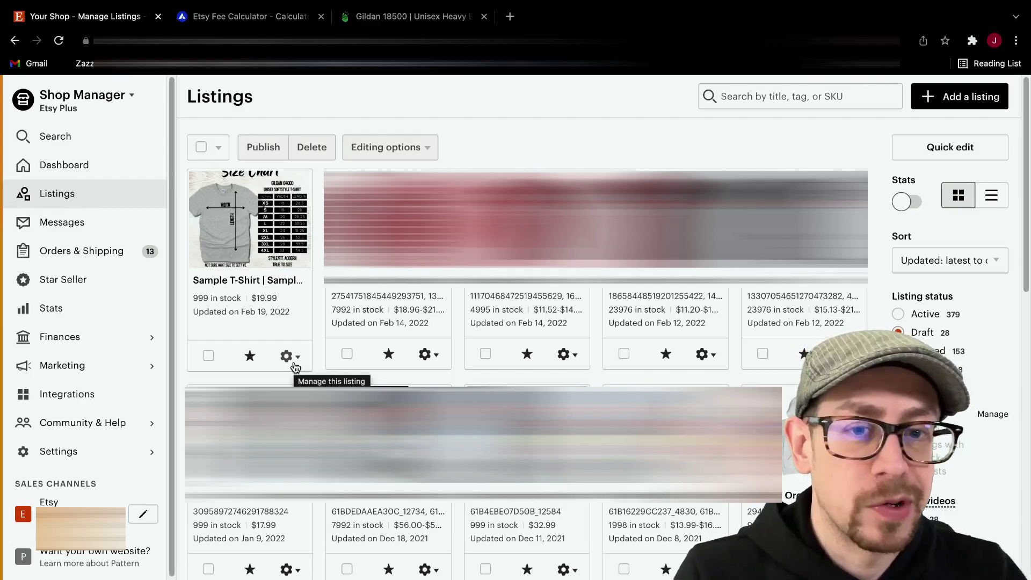
- Open the Sample T-Shirt draft, look over its edit page, and return to Listings
left_click(252, 279)
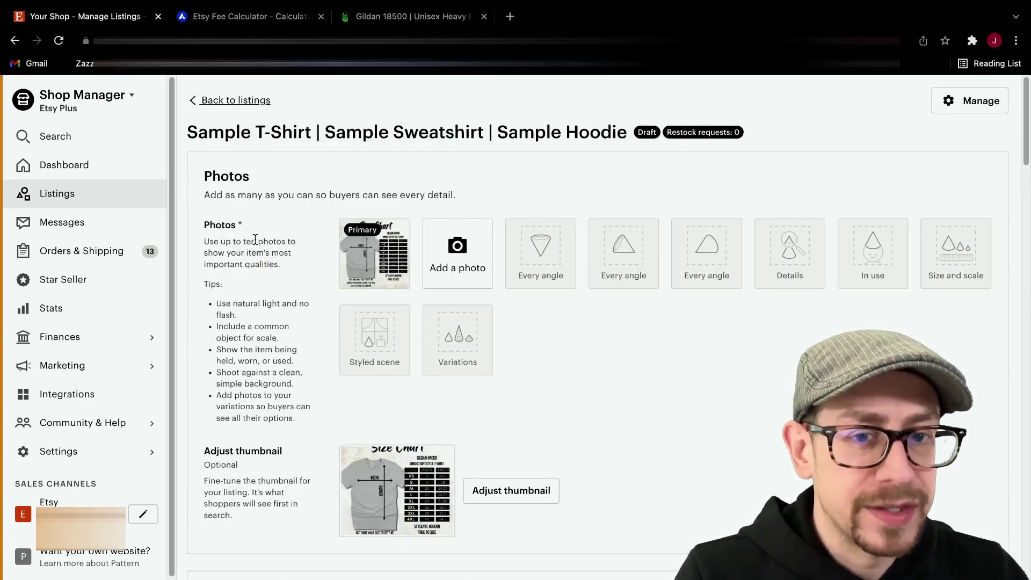
scroll(670, 323, "down", 3)
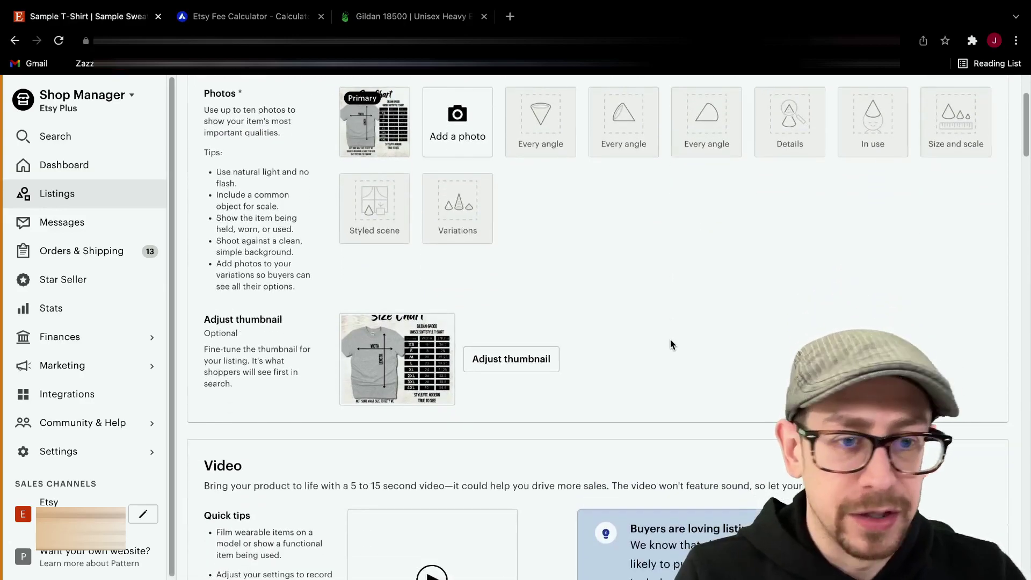
scroll(672, 343, "up", 3)
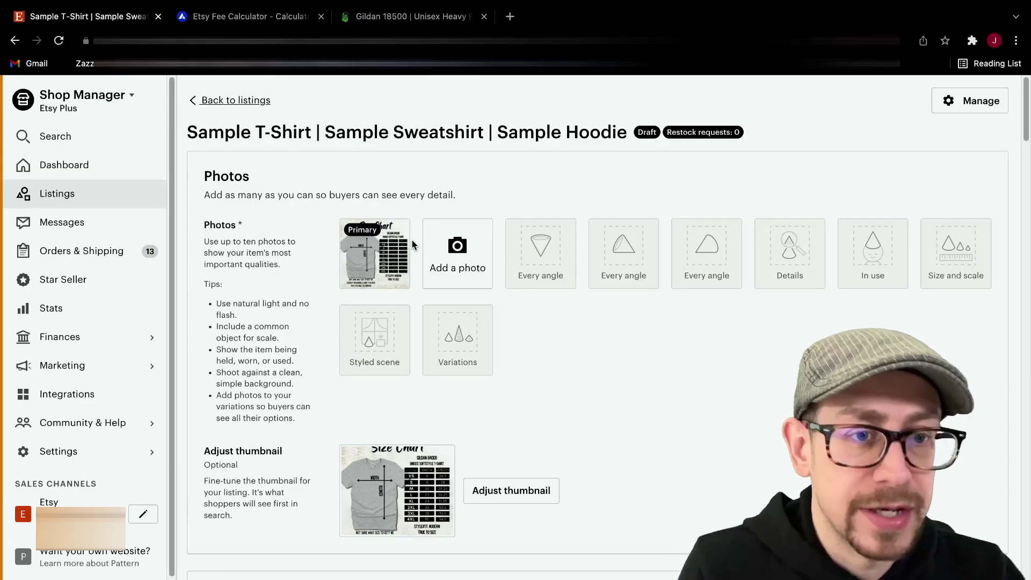
left_click(246, 101)
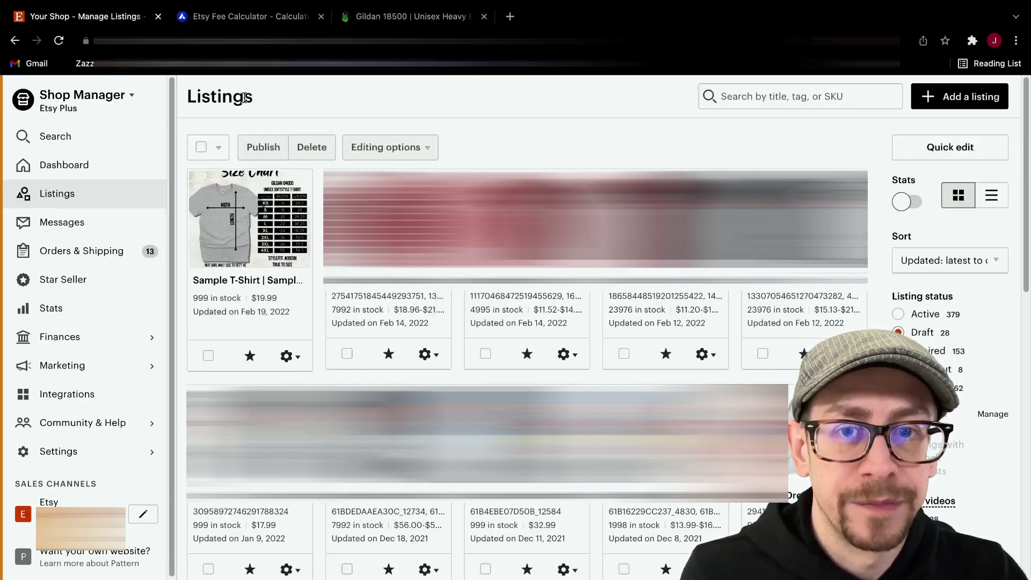
- Copy the Sample T-Shirt draft listing and look over the new copy
left_click(289, 359)
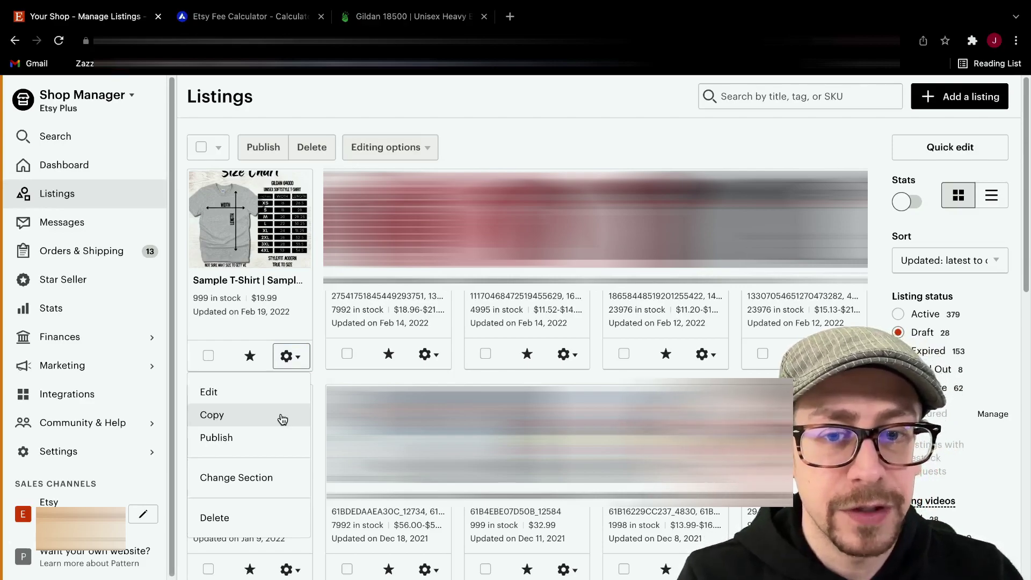
left_click(283, 420)
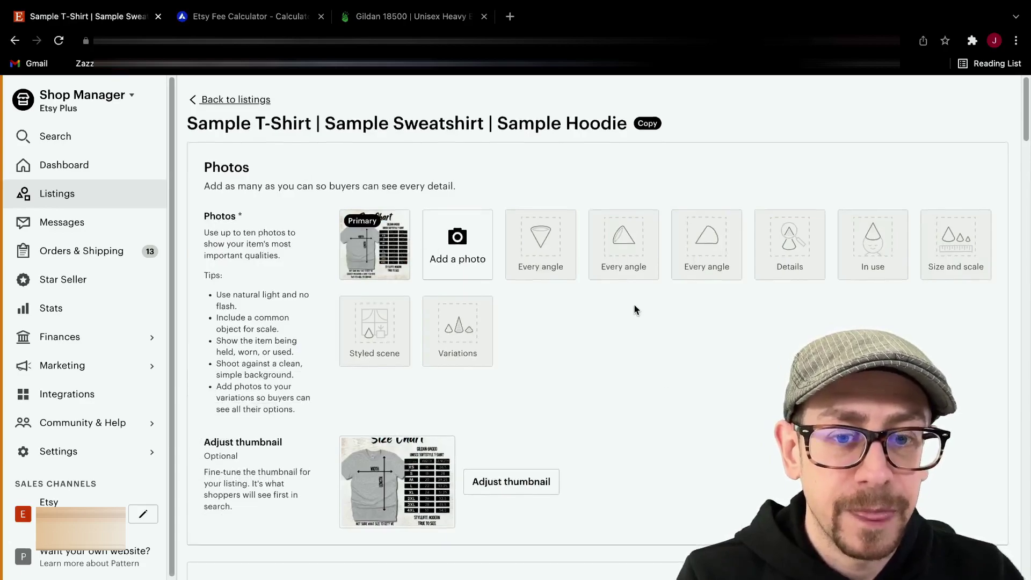
scroll(635, 305, "down", 2)
scroll(635, 305, "up", 2)
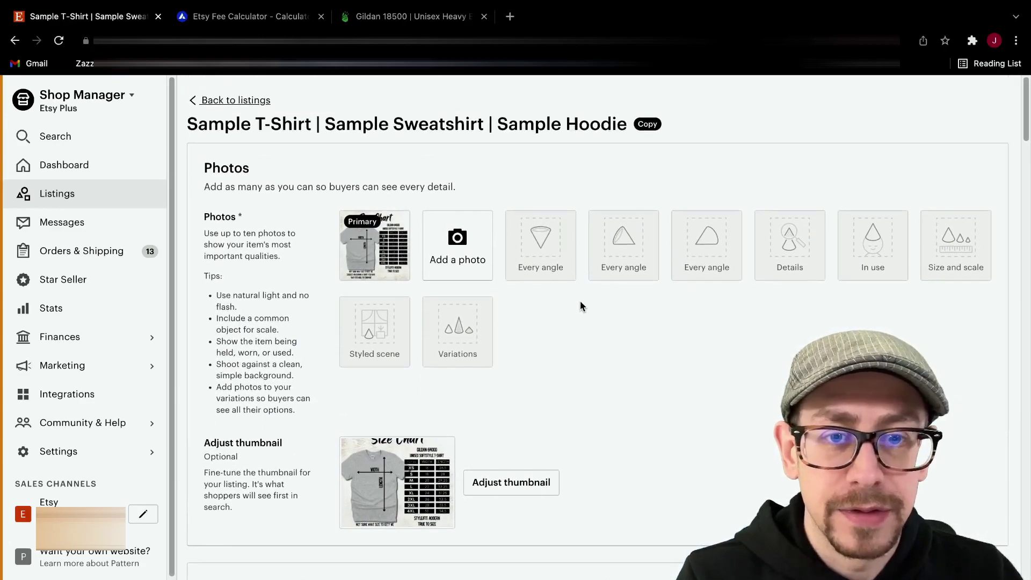